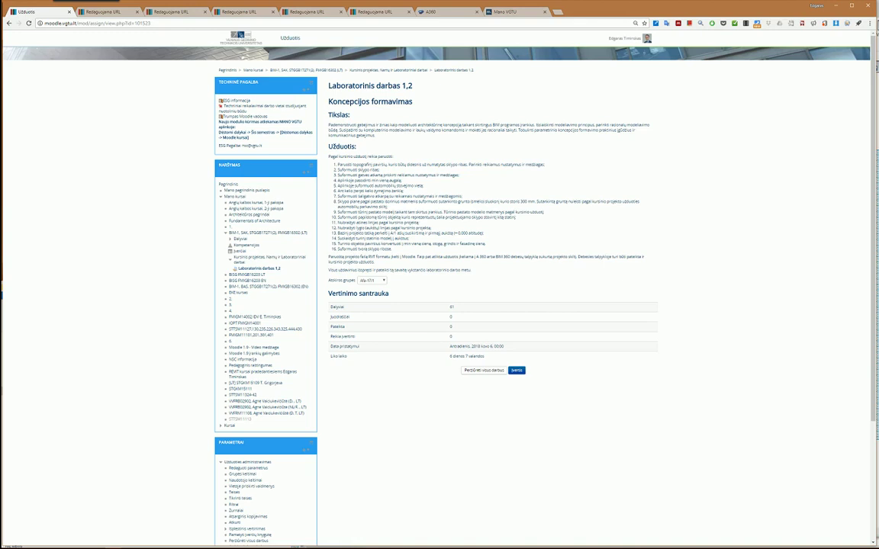
- Highlight the grid-line drawing task in the Moodle Laboratorinis darbas 1,2 assignment
triple_click(360, 225)
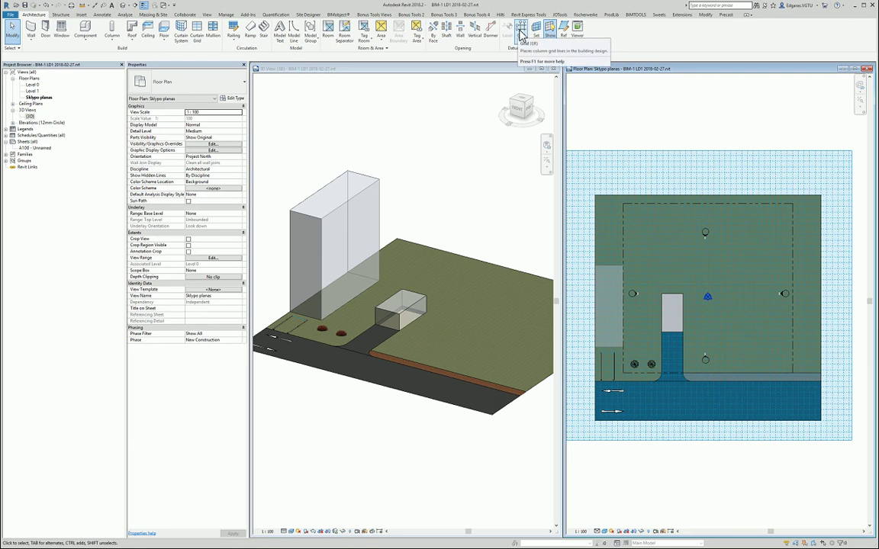
- Start the Grid tool and set the type to show bubbles at both plan ends and bottom in non-plan views
click(521, 35)
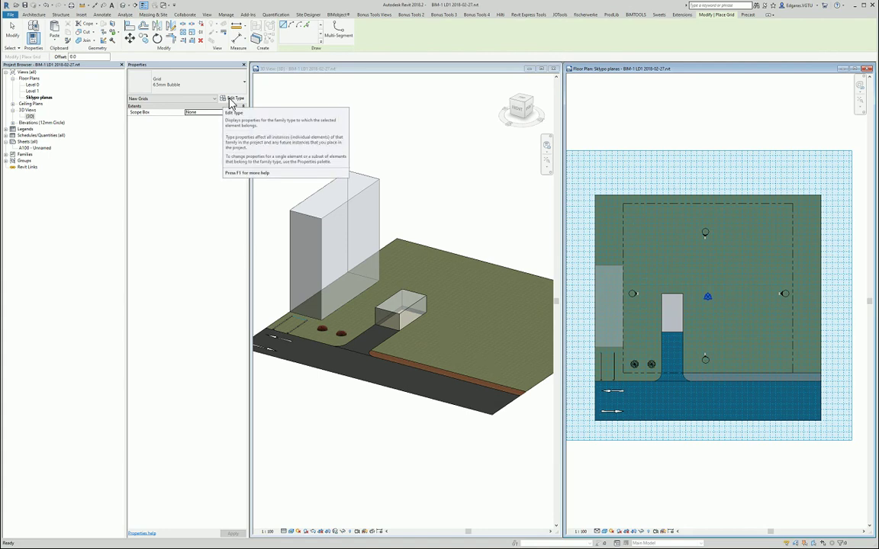
click(232, 99)
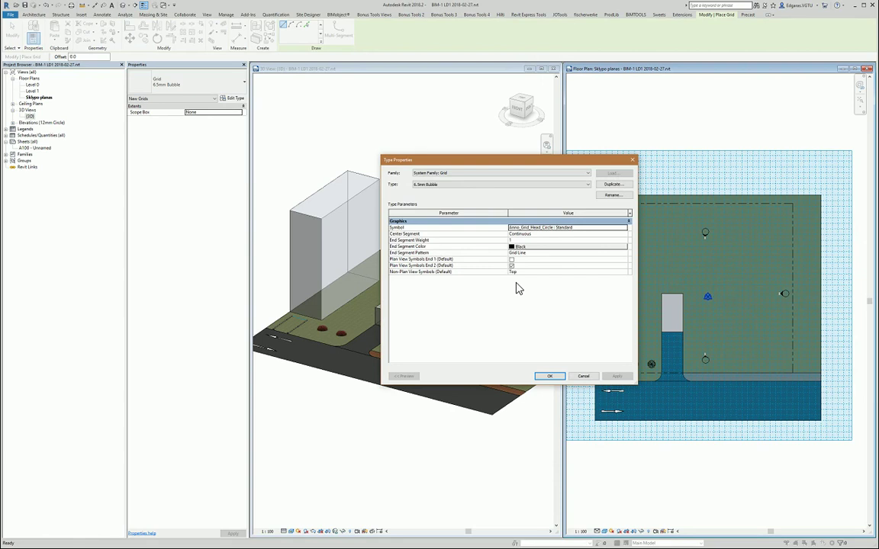
click(511, 259)
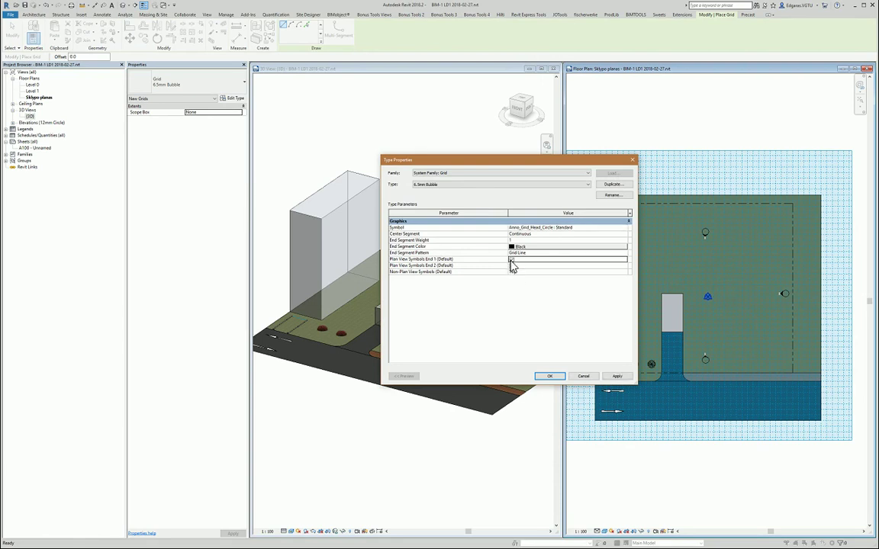
click(511, 265)
click(512, 272)
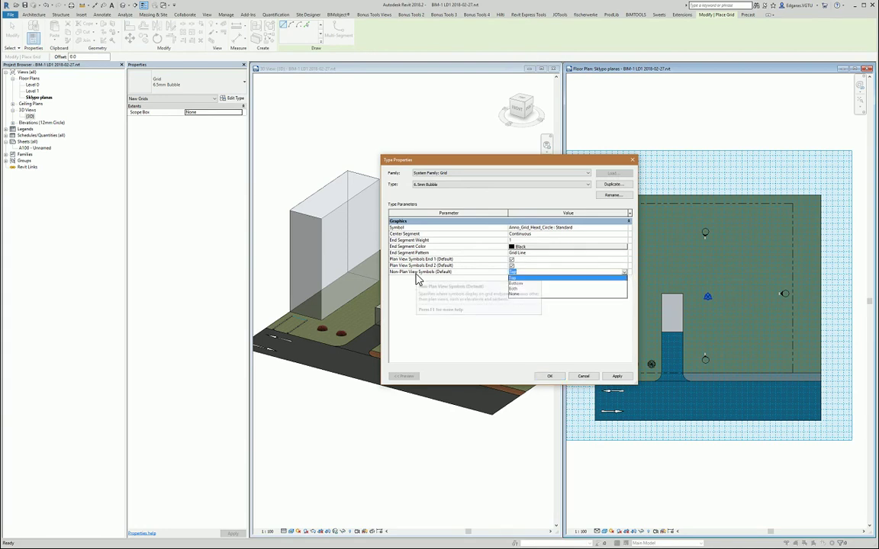
click(523, 283)
- Keep Grid Line as the end segment pattern and 6.5mm Bubble as the type, then apply
click(533, 254)
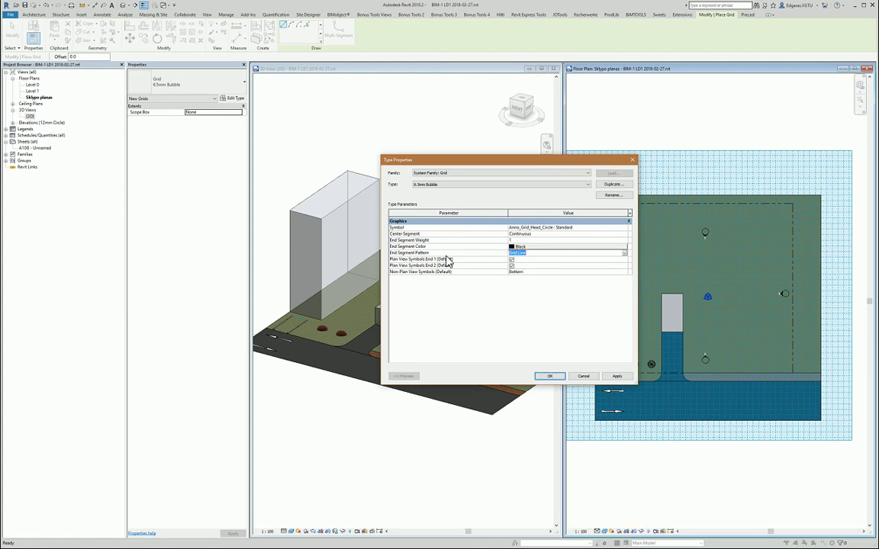
click(624, 254)
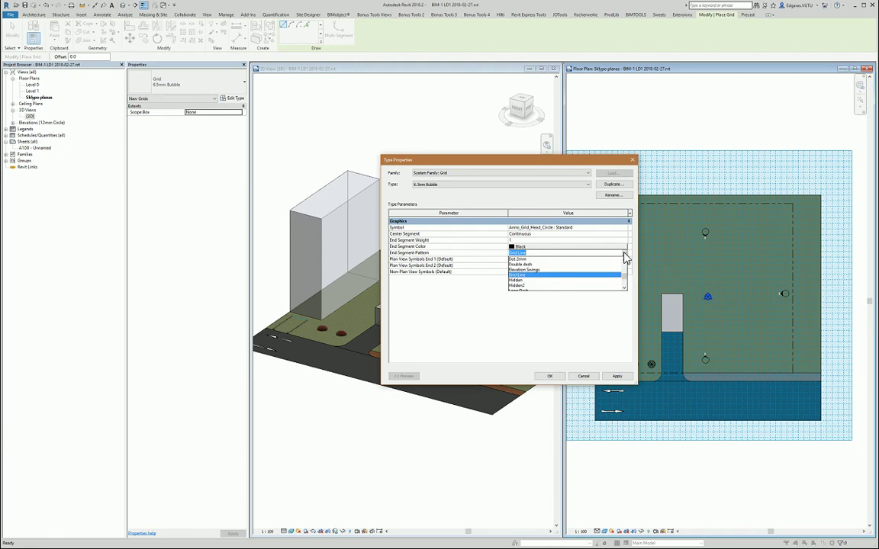
scroll(624, 267, up, 1)
scroll(624, 279, up, 1)
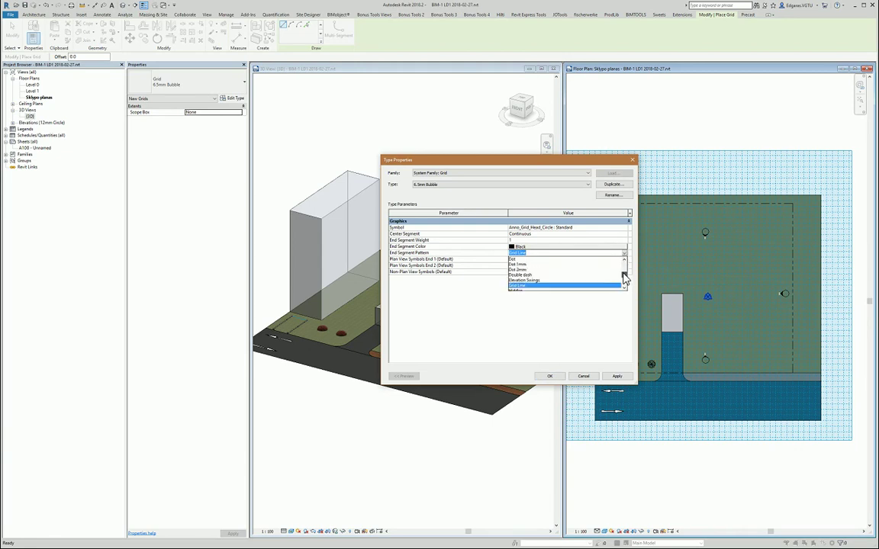
scroll(624, 275, up, 1)
scroll(622, 276, down, 1)
scroll(618, 279, down, 1)
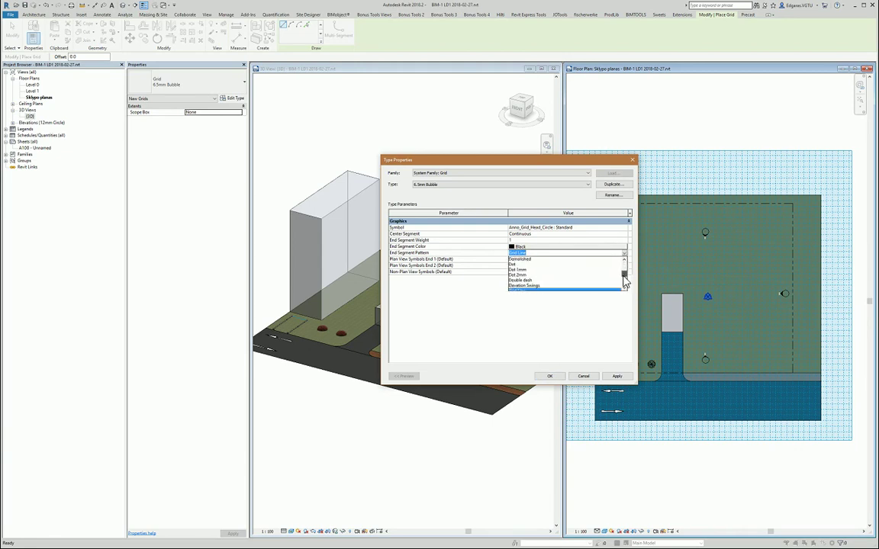
scroll(613, 283, down, 1)
click(557, 269)
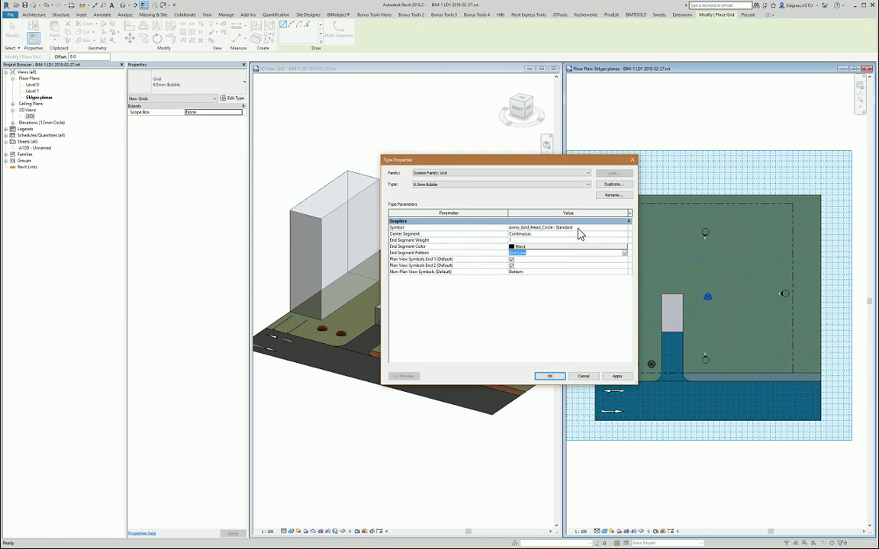
click(523, 185)
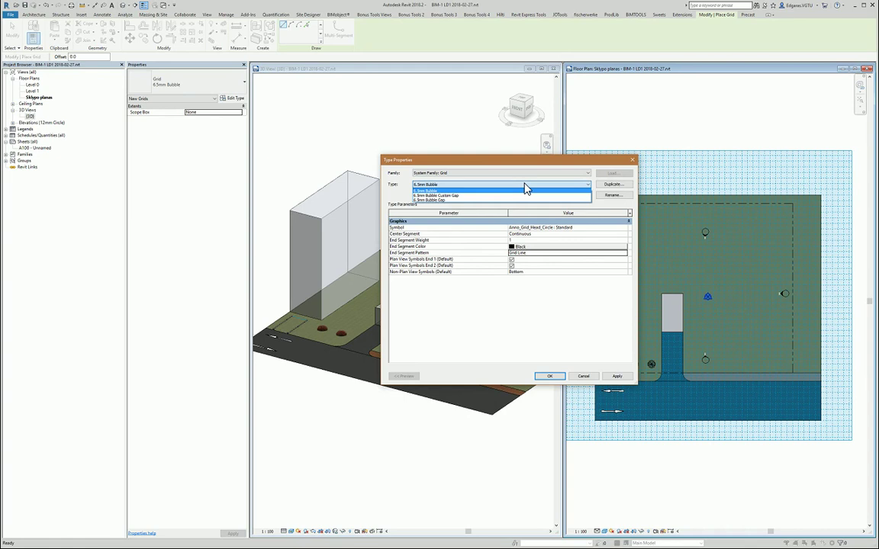
click(525, 189)
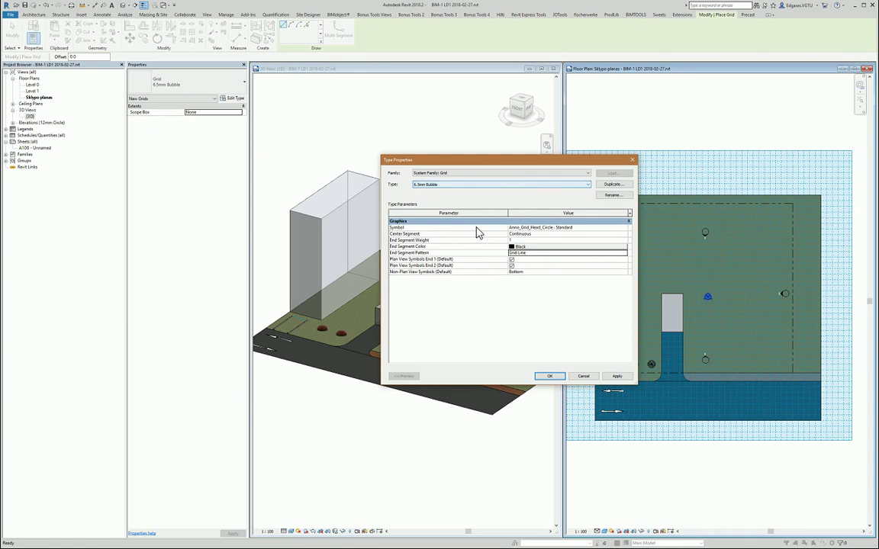
click(550, 378)
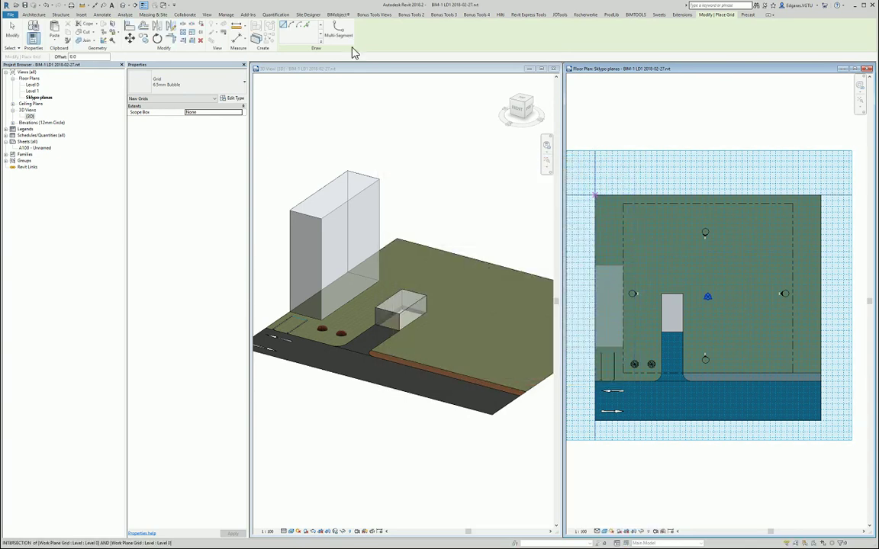
- Draw vertical grid line 1 from below to above the grey building block
click(215, 98)
click(190, 107)
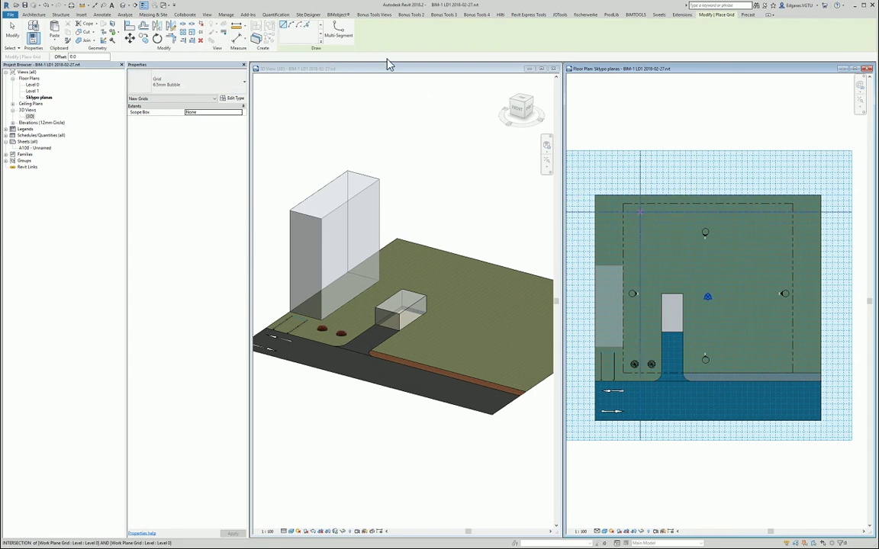
scroll(656, 297, up, 2)
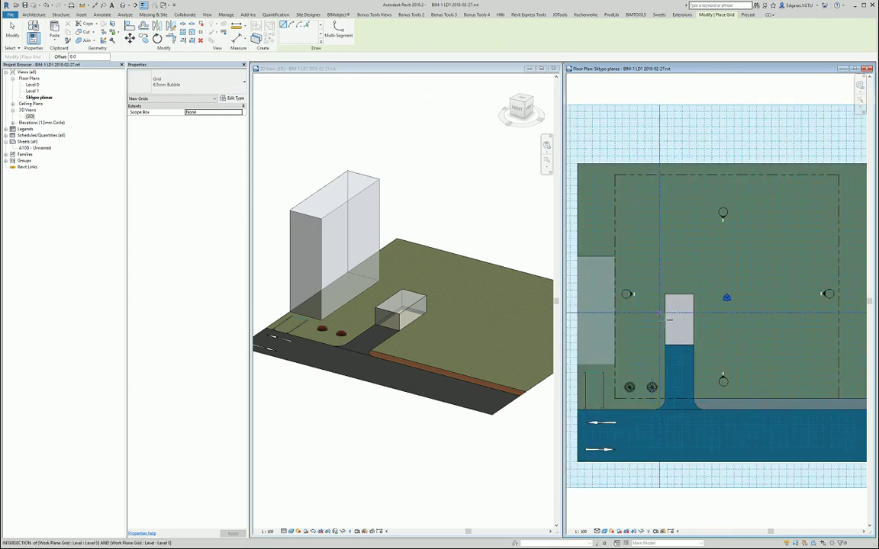
scroll(660, 319, up, 2)
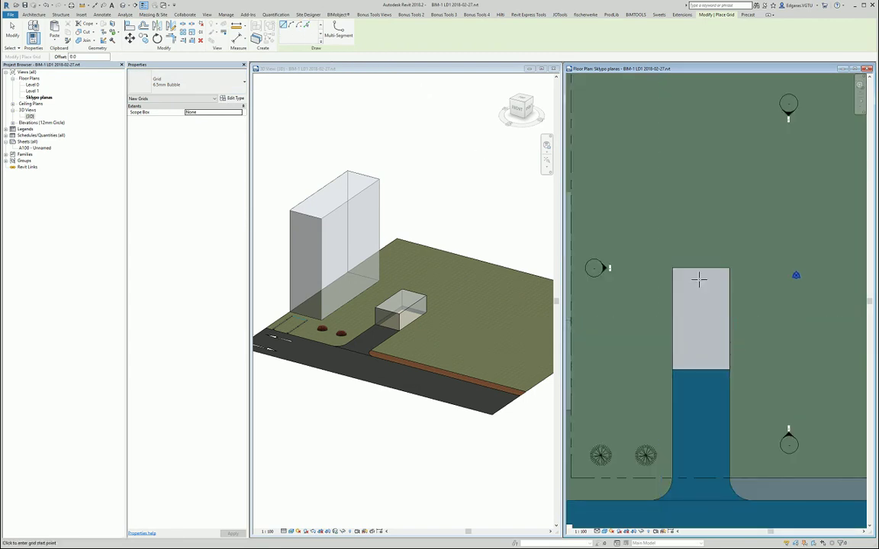
click(660, 397)
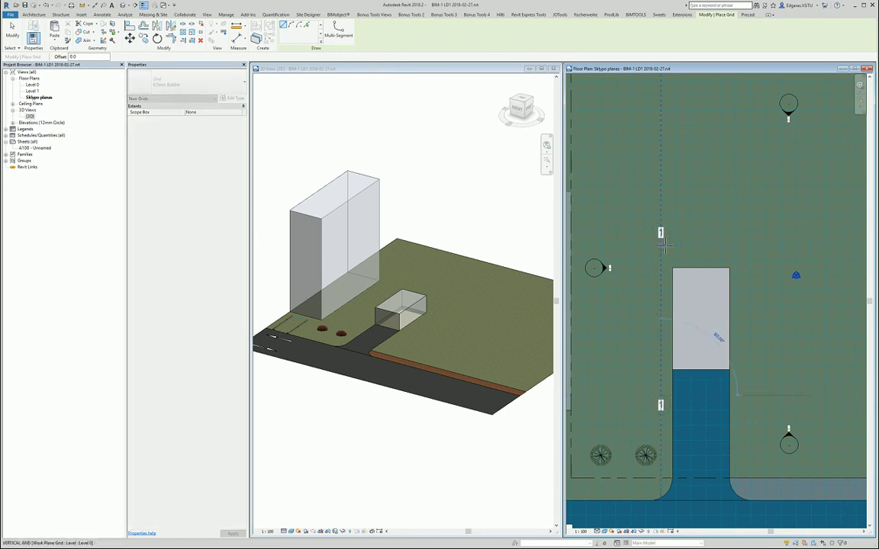
click(661, 233)
key(Escape)
key(Escape)
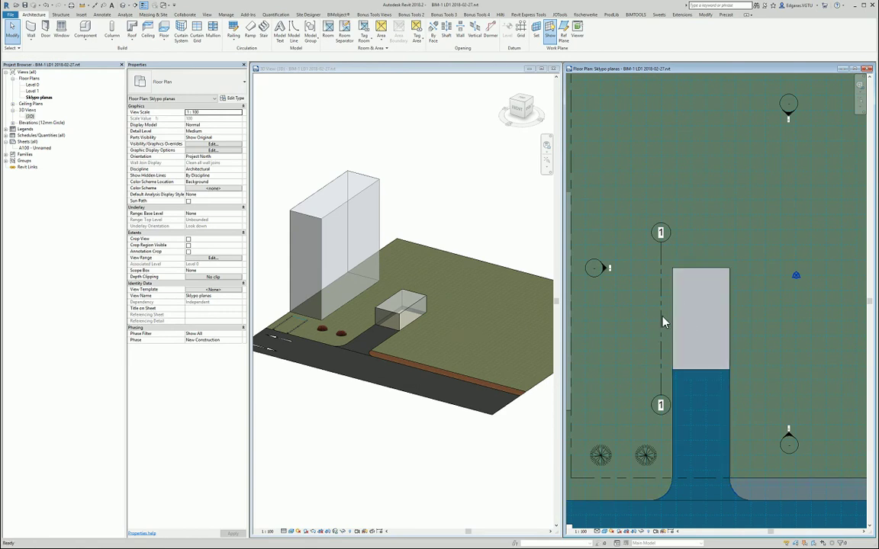
- Align grid line 1 to the grey block's left edge using AL
key(a)
key(l)
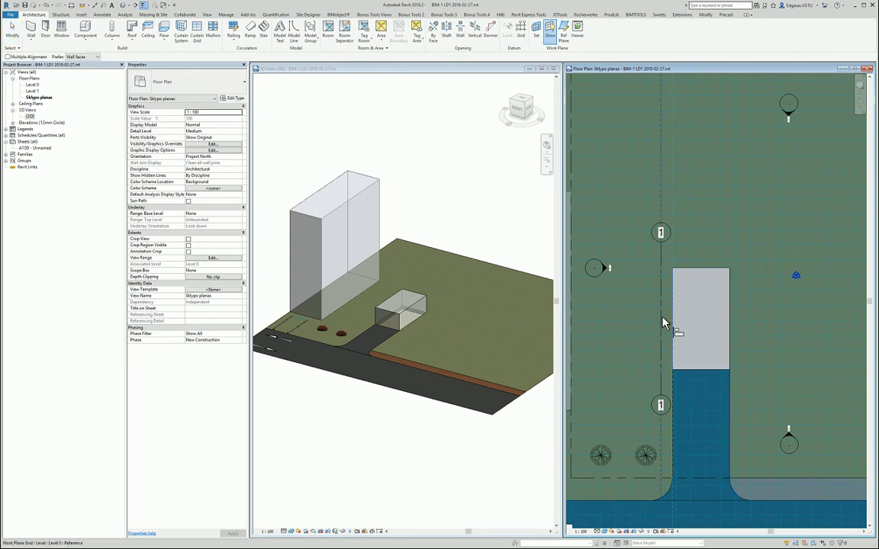
click(672, 324)
click(661, 323)
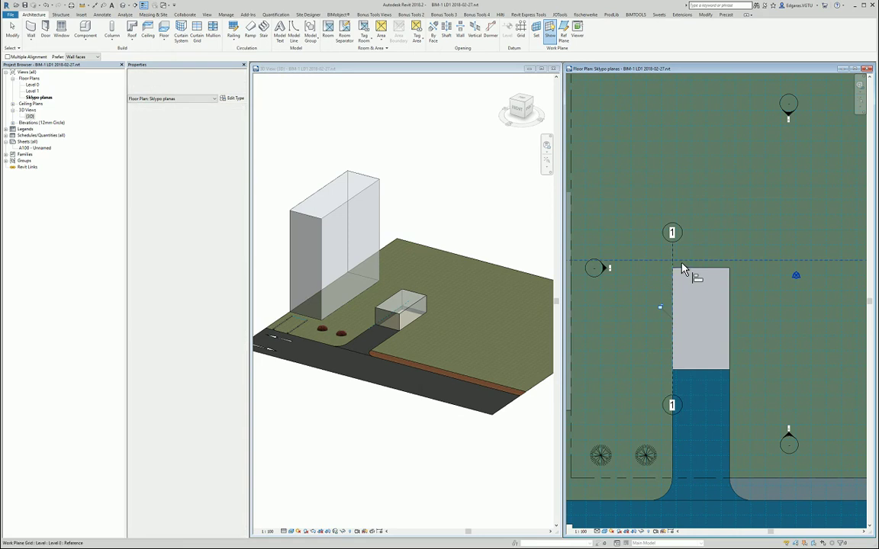
key(Escape)
- Copy grid line 1 to the block's right side as grid 2
click(672, 266)
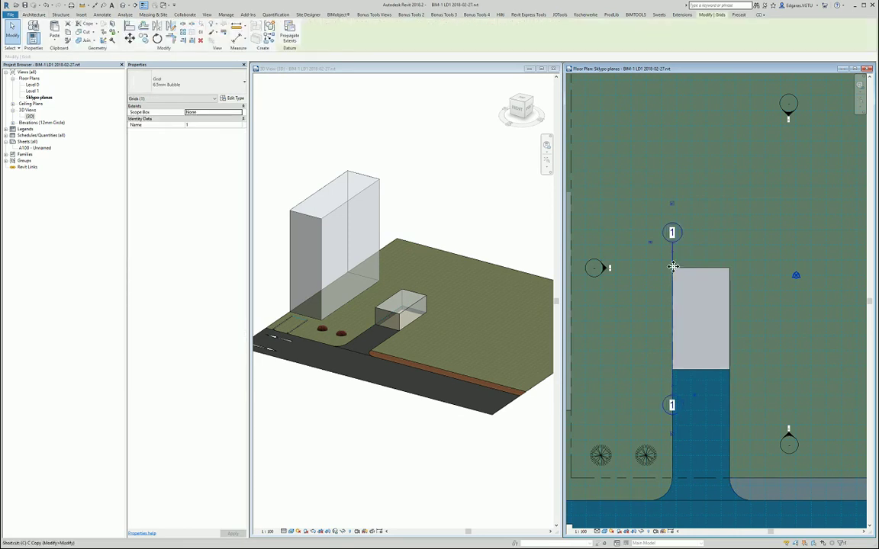
key(Escape)
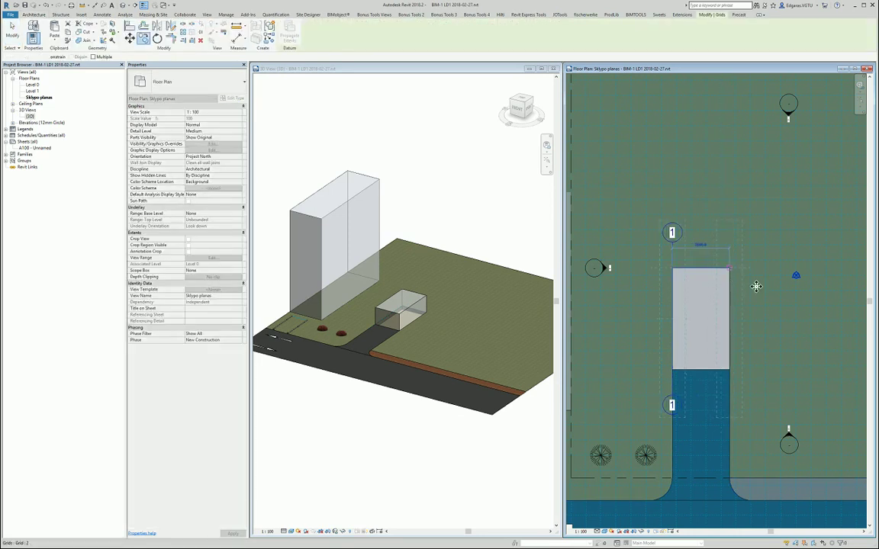
click(755, 286)
scroll(717, 260, down, 2)
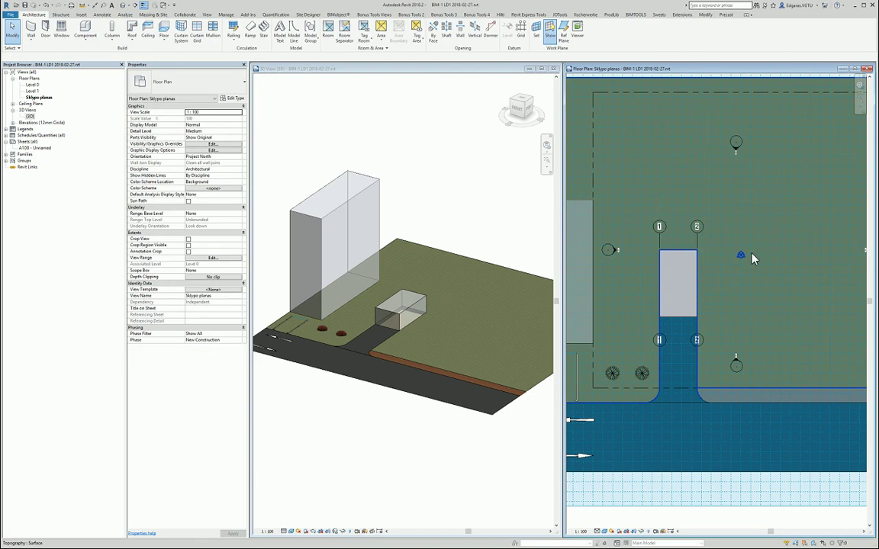
- Copy grid 2 a distance of 4600 to the right to create grid 3
click(697, 251)
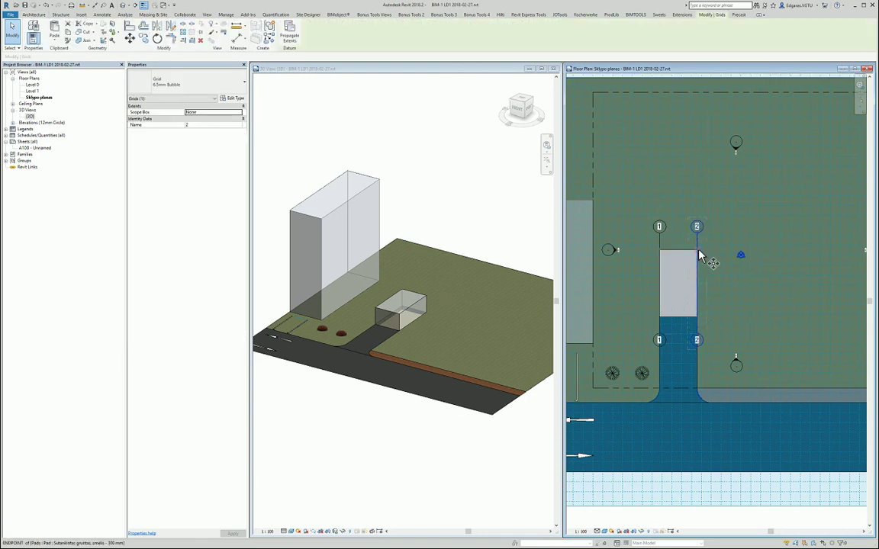
key(c)
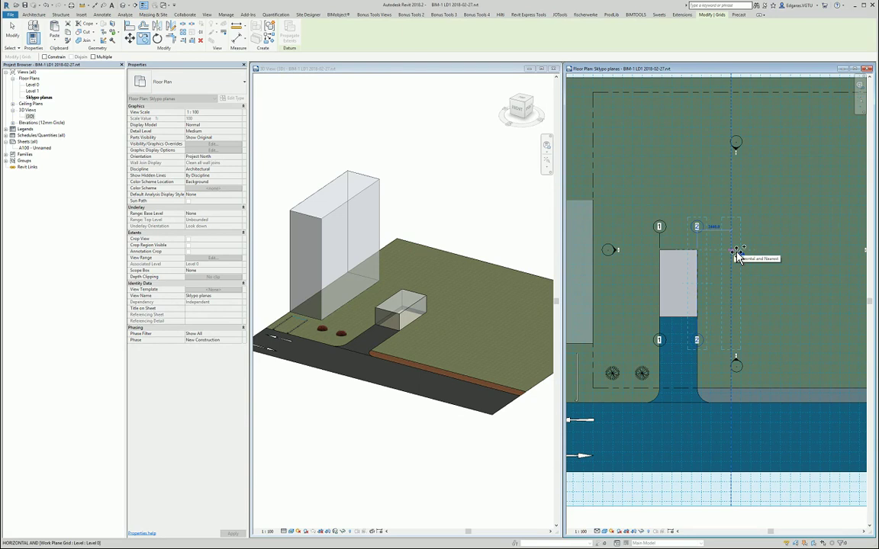
text(4600)
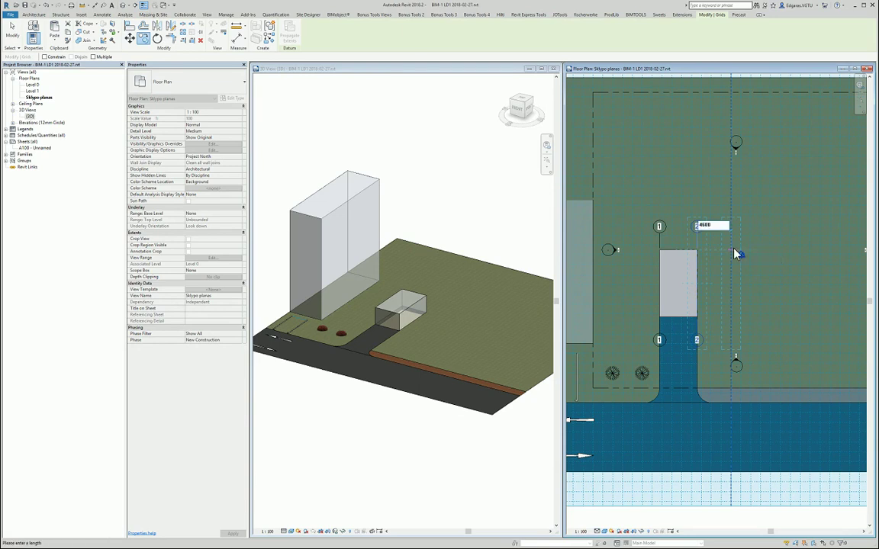
key(Return)
key(Escape)
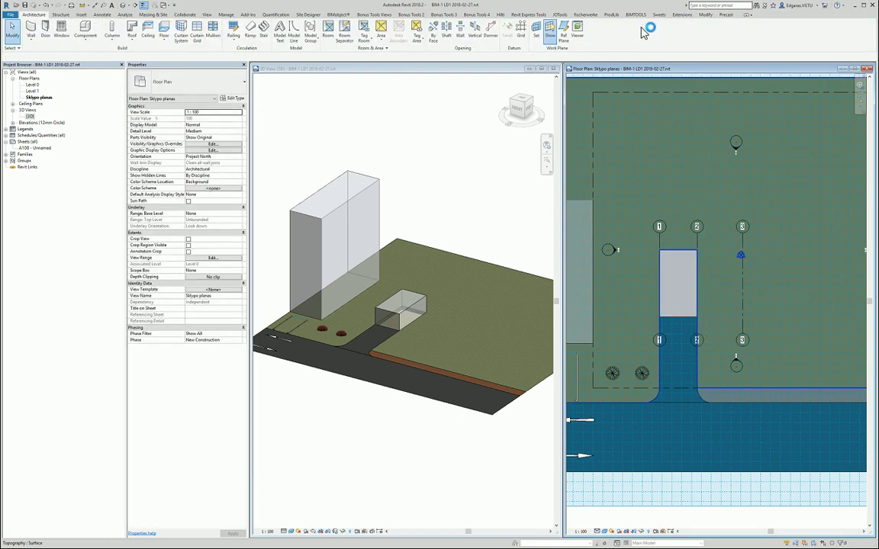
- Browse the Extensions Tools and Modeling lists to view Grids Generator without using it
click(682, 15)
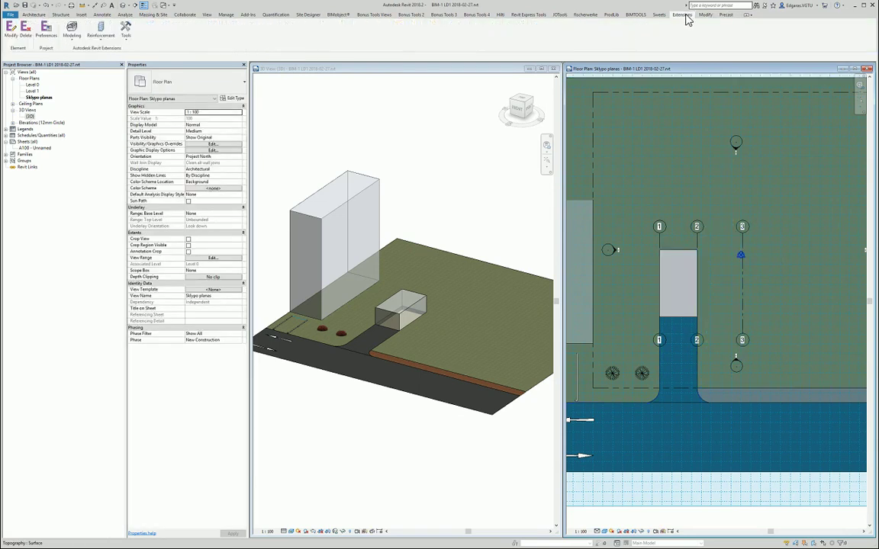
click(126, 31)
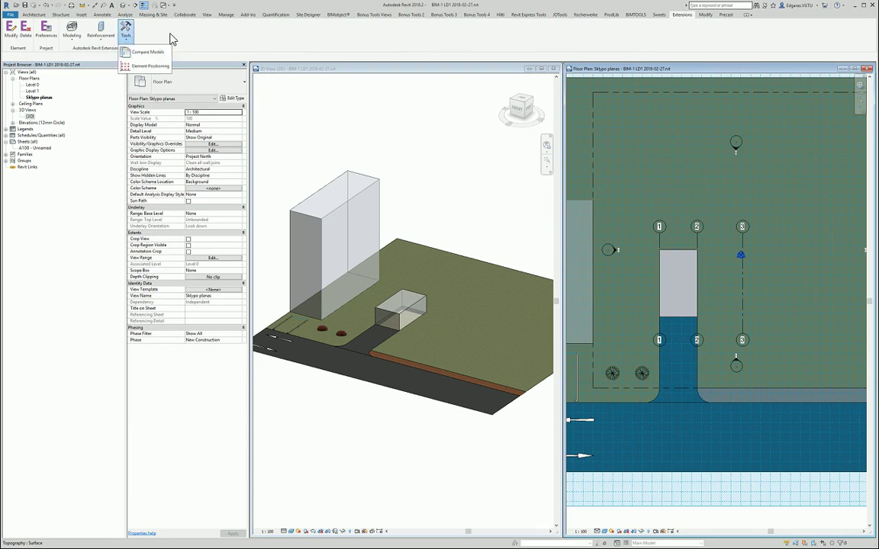
click(71, 43)
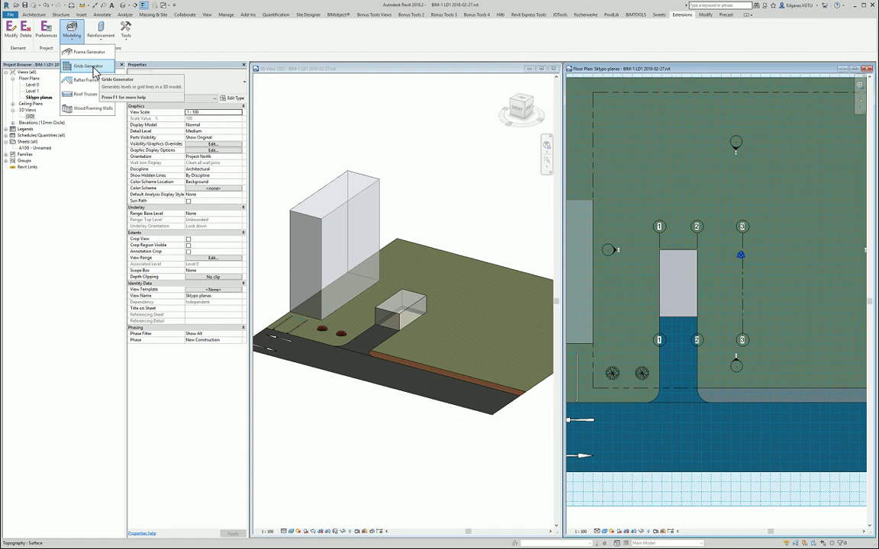
click(574, 171)
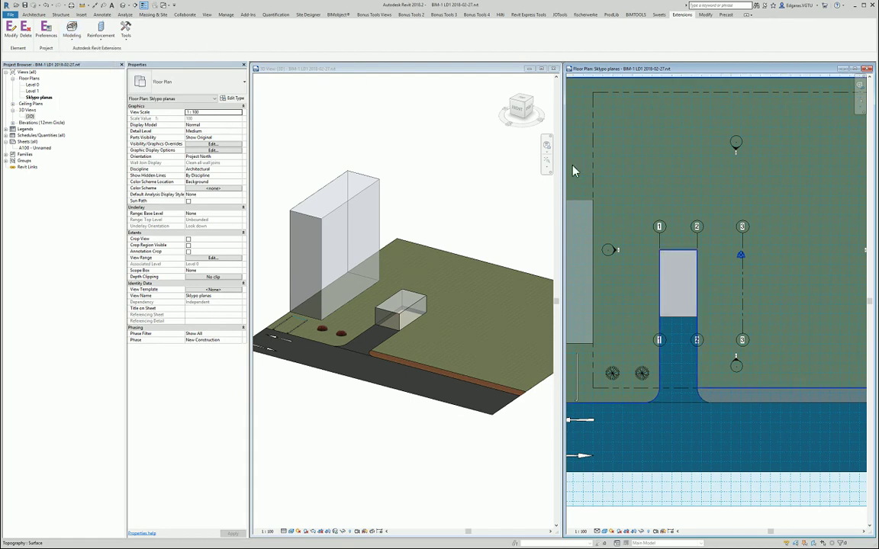
- Activate the floor plan view and clear the topography selection
click(739, 305)
scroll(786, 237, down, 3)
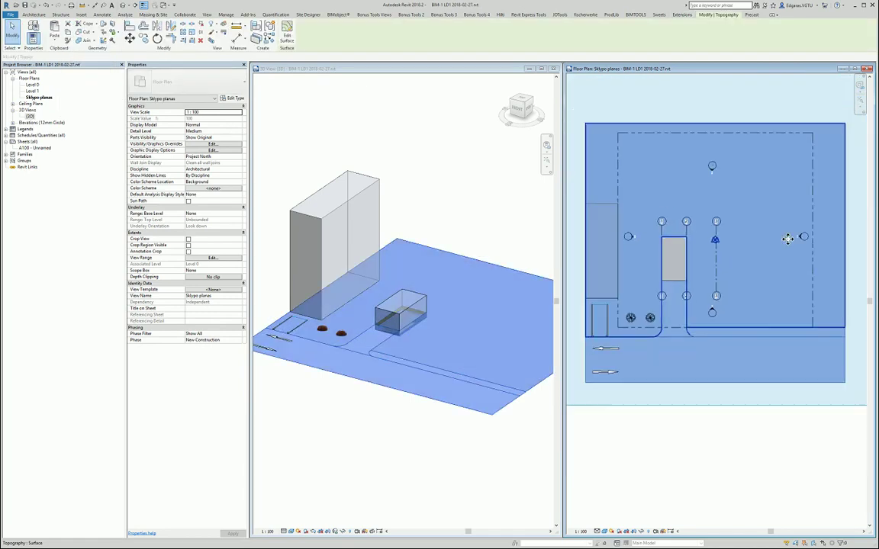
click(763, 450)
scroll(725, 267, up, 3)
scroll(732, 267, up, 2)
- Copy grid 3 a distance of 10540 to the right to create grid 4
scroll(722, 271, up, 1)
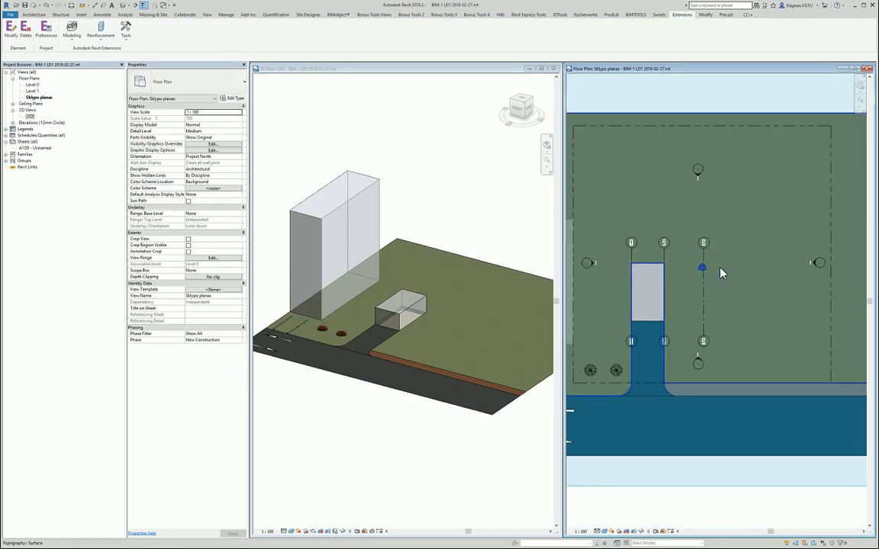
scroll(717, 273, down, 3)
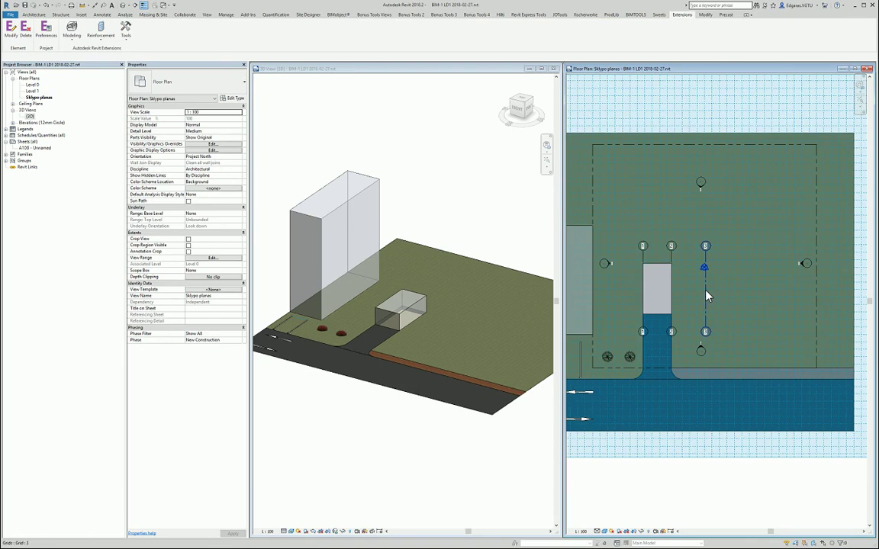
click(705, 297)
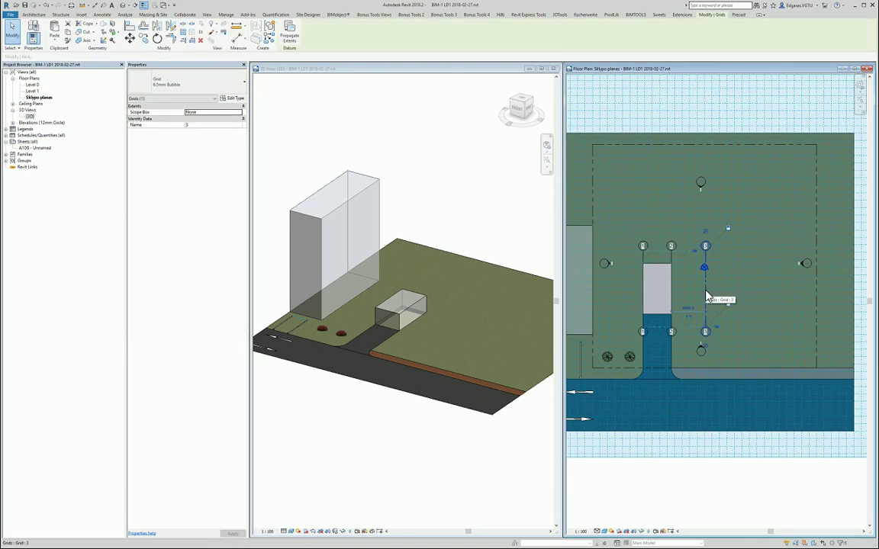
key(m)
key(v)
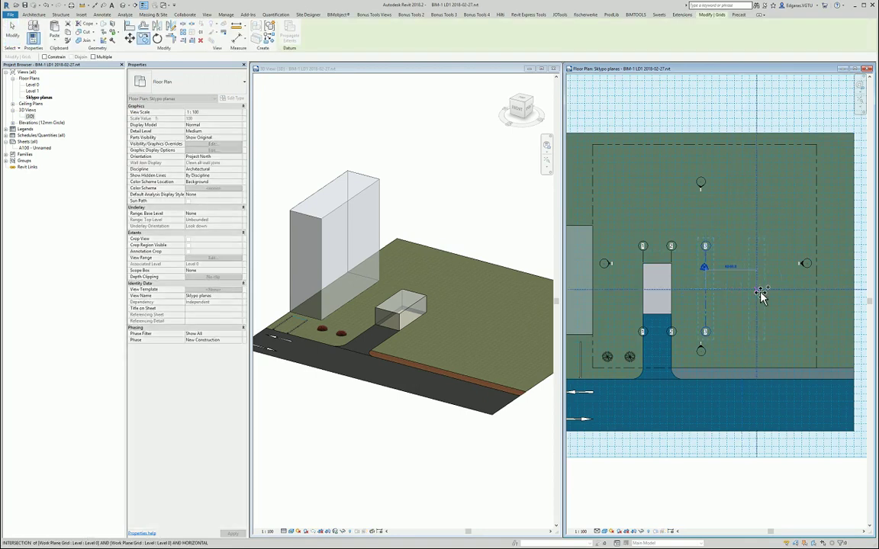
text(10)
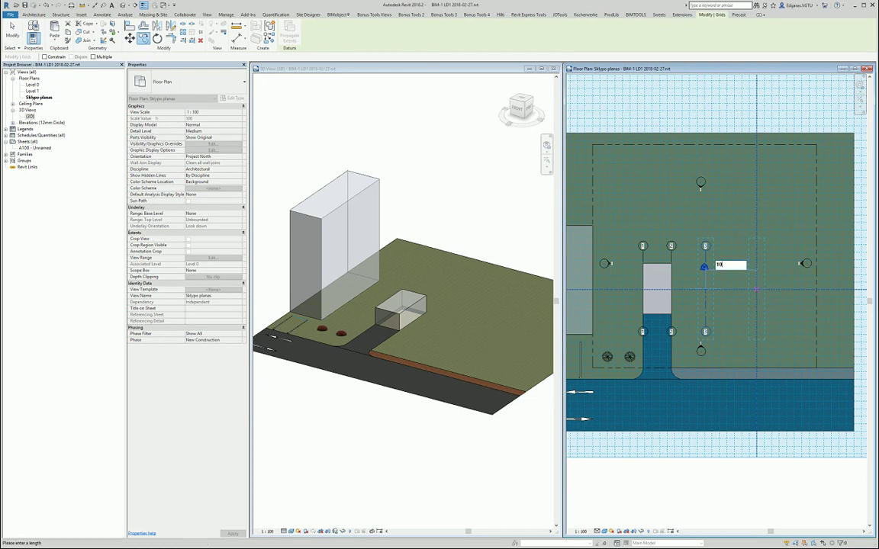
text(540)
key(Return)
key(Escape)
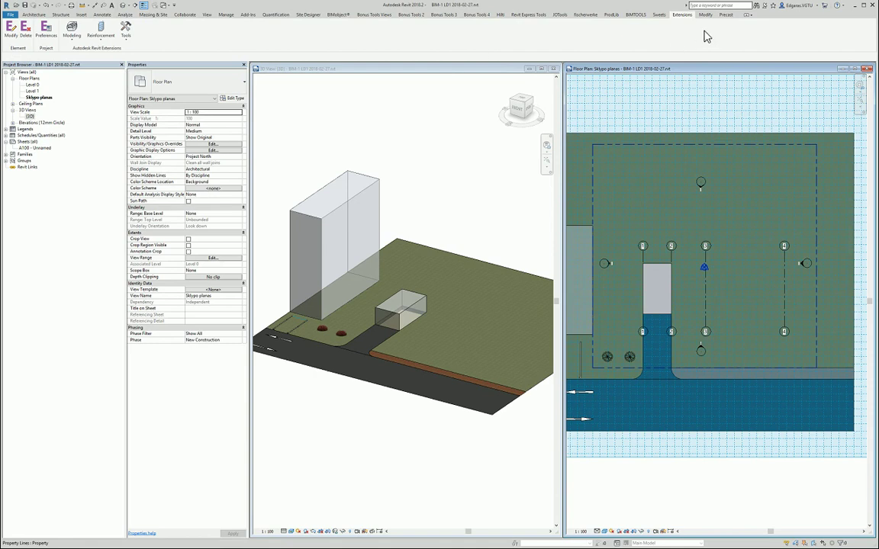
- Draw a horizontal grid line, auto-numbered 5, across grids 3 and 4, then select it
click(33, 14)
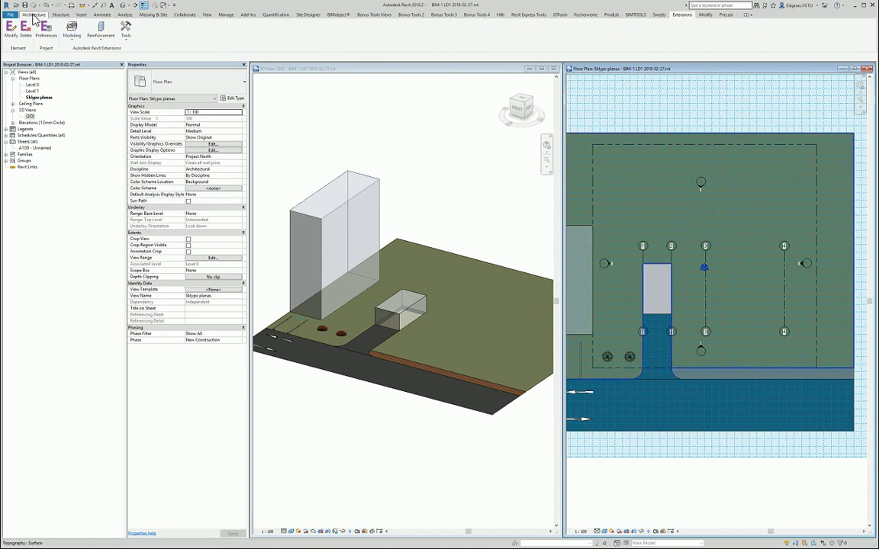
key(g)
key(r)
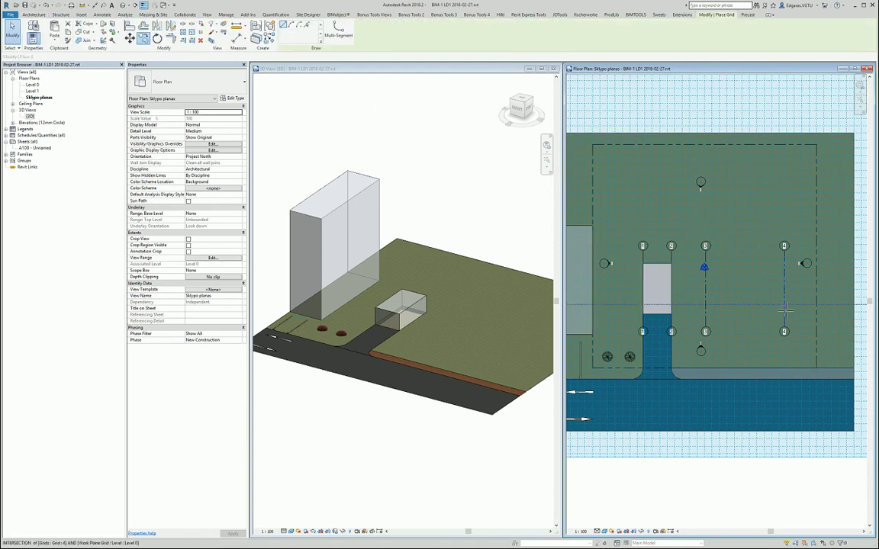
scroll(784, 331, up, 2)
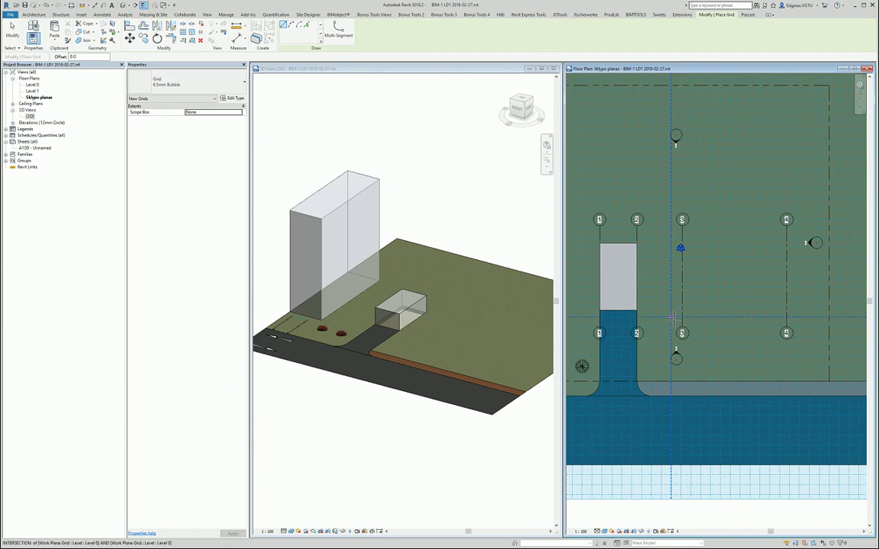
click(796, 319)
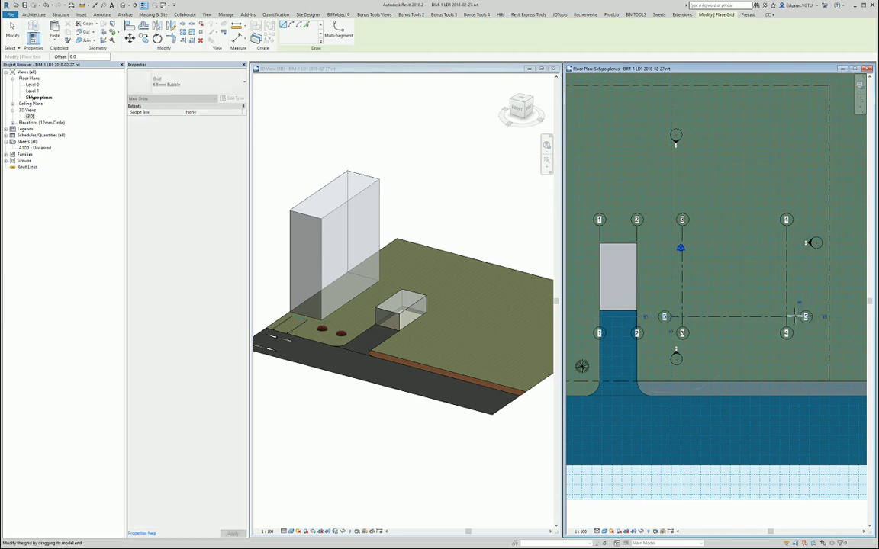
key(Escape)
click(745, 321)
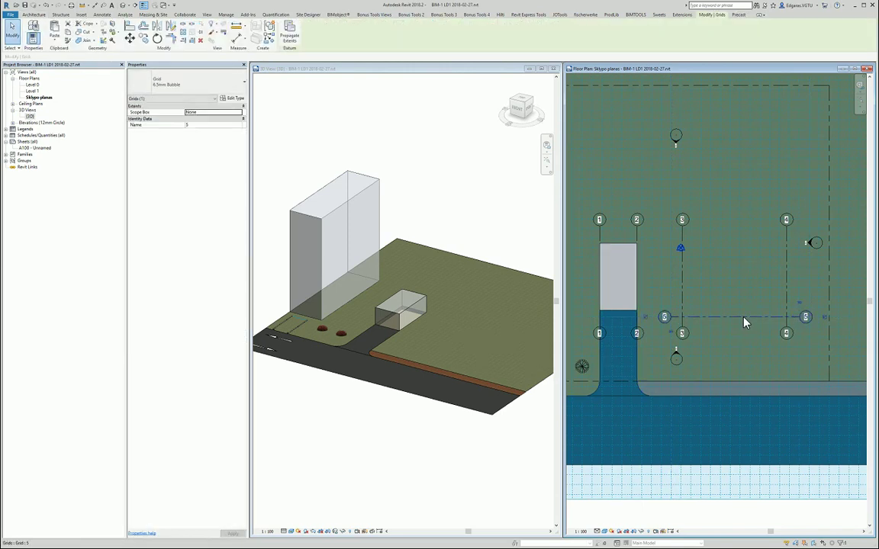
scroll(717, 317, down, 3)
scroll(723, 320, up, 2)
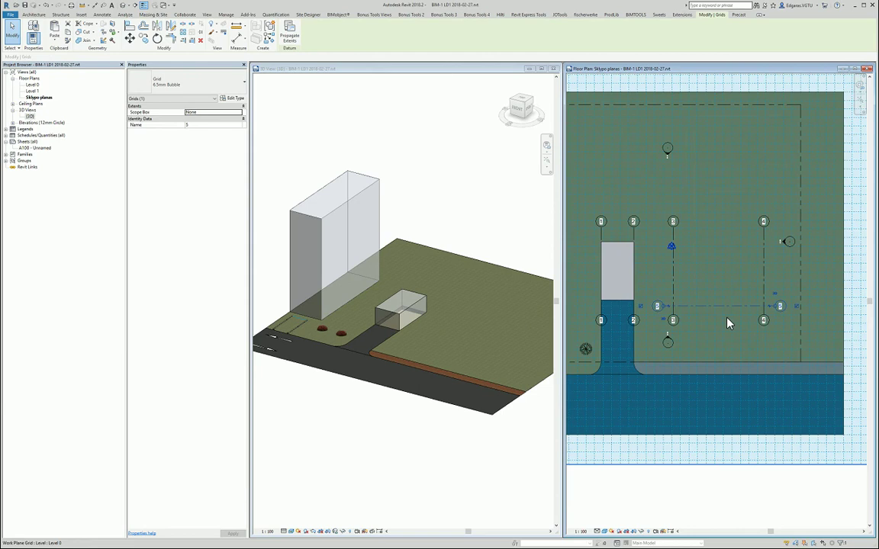
scroll(662, 316, down, 1)
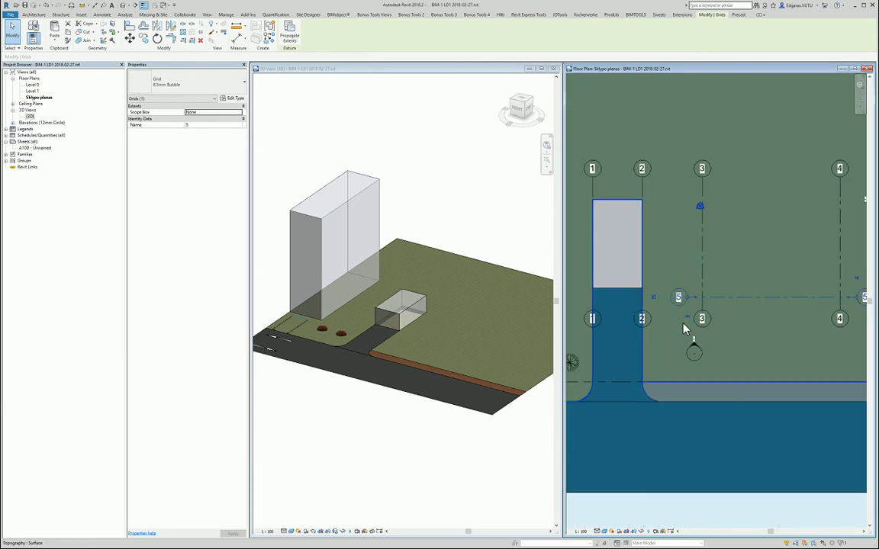
- Move grid 5 down onto the property line
click(759, 297)
click(759, 386)
text(4)
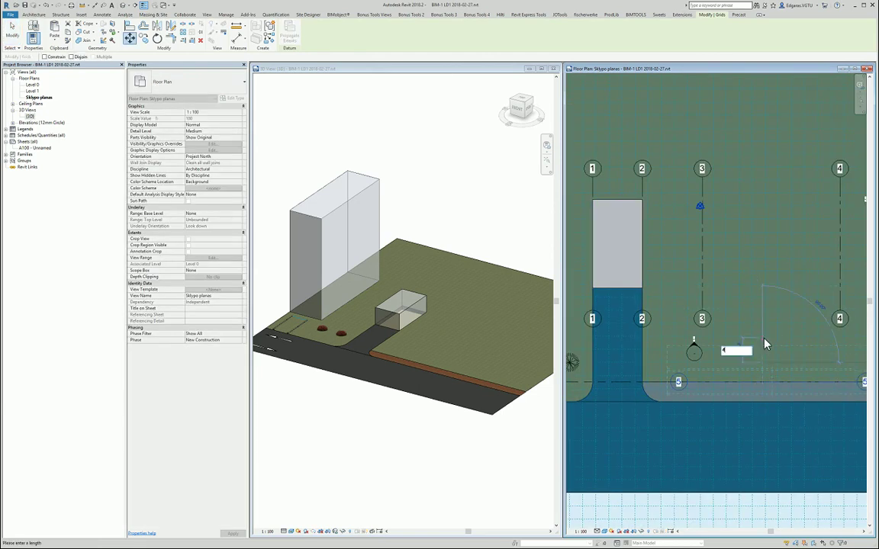
text(000)
key(Return)
- Copy grid 5 upward to create grid 6 at 3000, then grid 7 at 3600
key(c)
key(o)
click(751, 328)
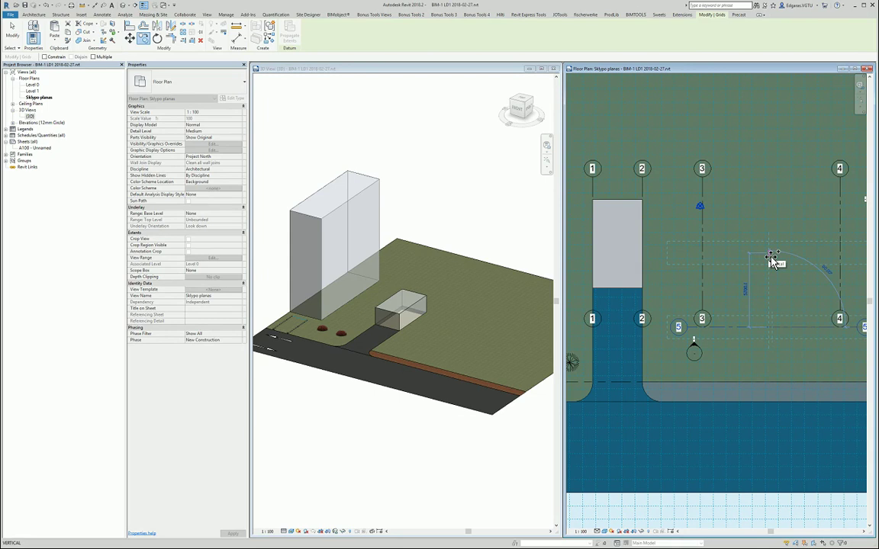
text(3000)
key(Return)
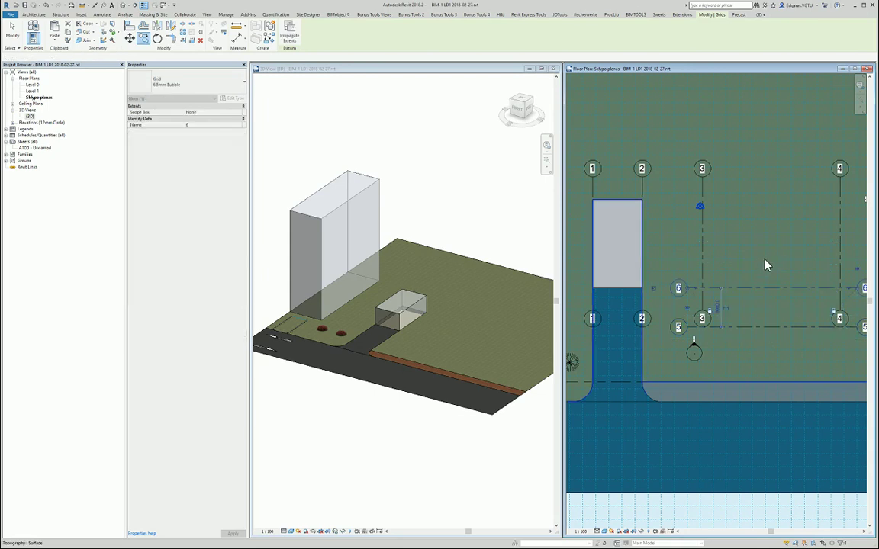
click(755, 294)
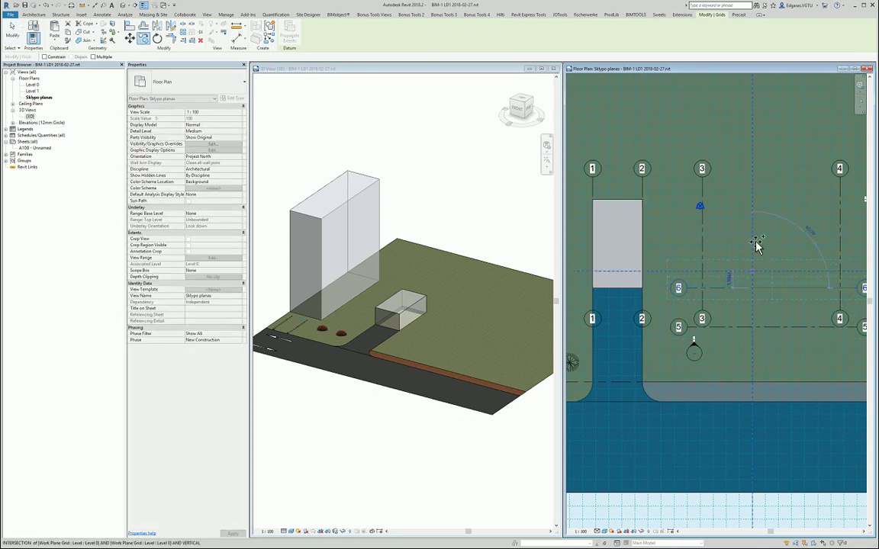
text(3600)
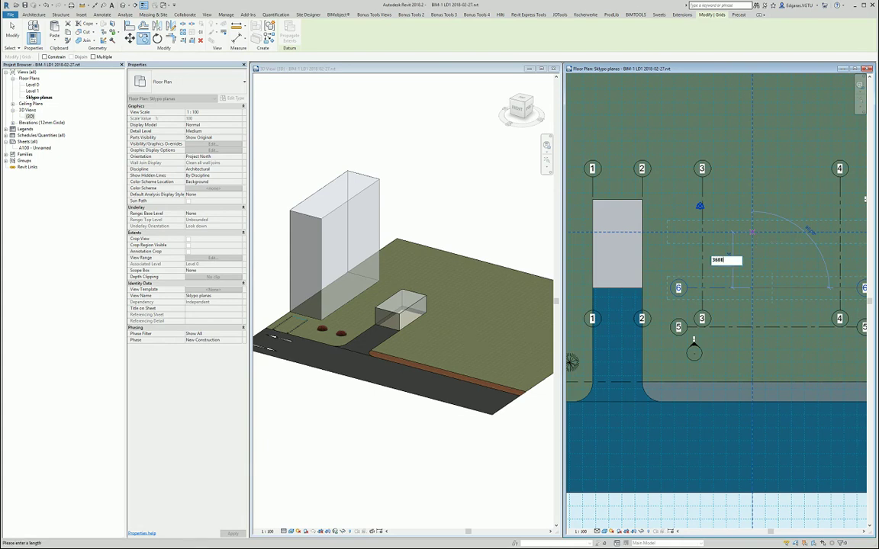
key(Return)
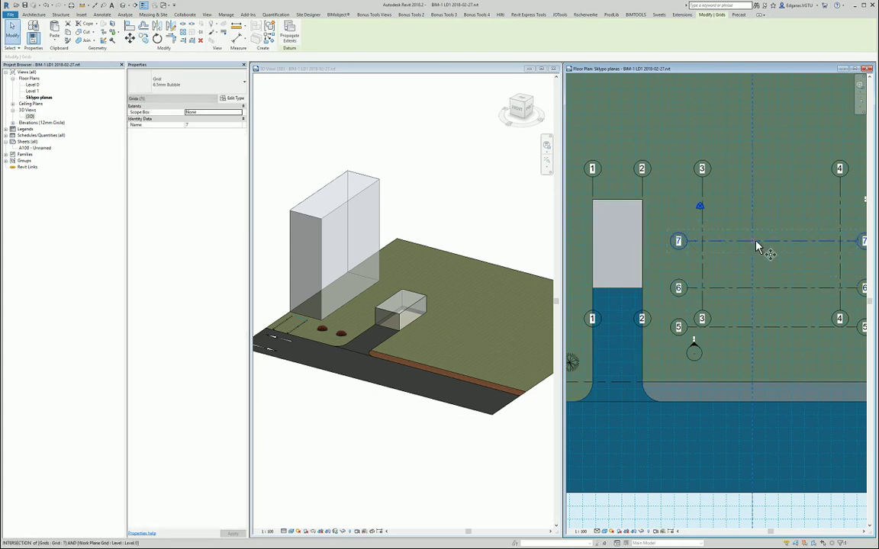
key(Escape)
- Copy grid 7 upward 3200 to create grid 8
key(c)
key(o)
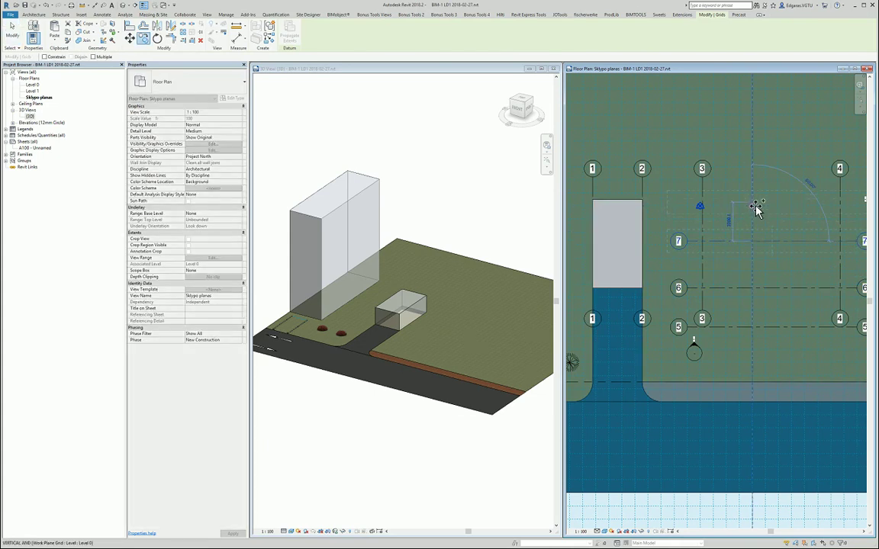
text(3200)
key(Return)
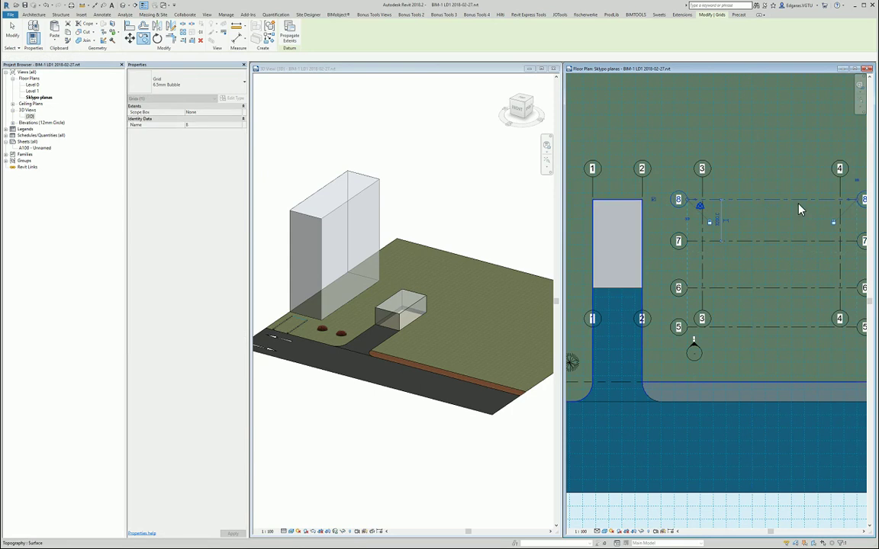
scroll(671, 182, down, 2)
scroll(670, 181, up, 1)
- Drag grid 8's left end to line up with the bubbles of grids 7, 6 and 5
drag(729, 210, 620, 205)
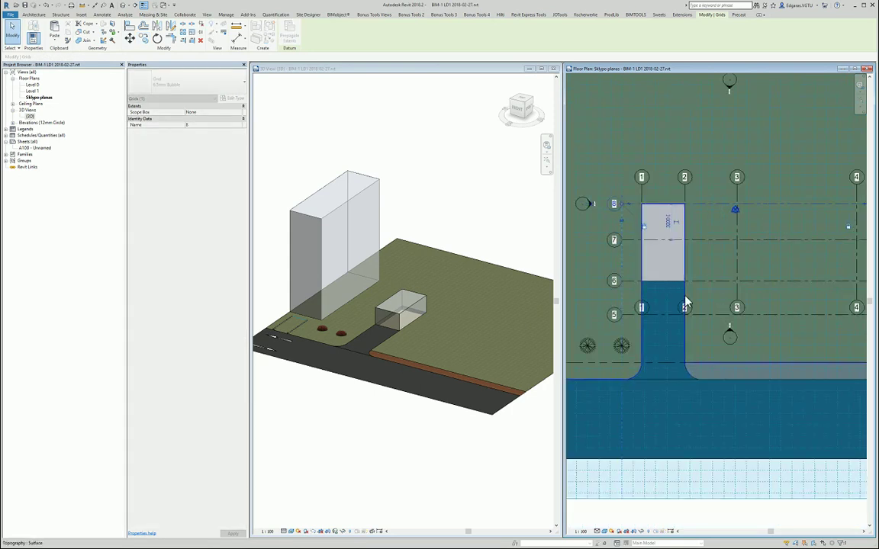
scroll(698, 313, down, 2)
scroll(697, 273, down, 1)
scroll(641, 158, up, 3)
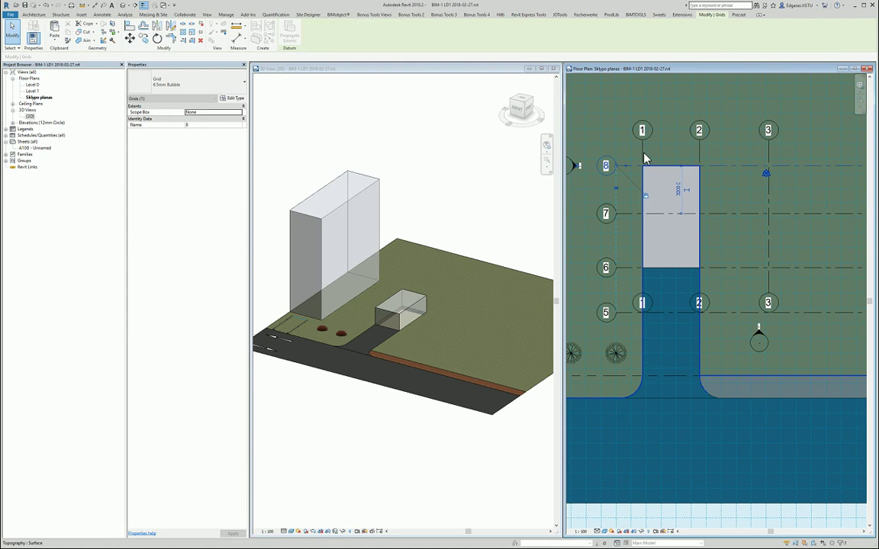
- Extend grid 1 downward so its bubble aligns with grids 2 and 3
click(641, 159)
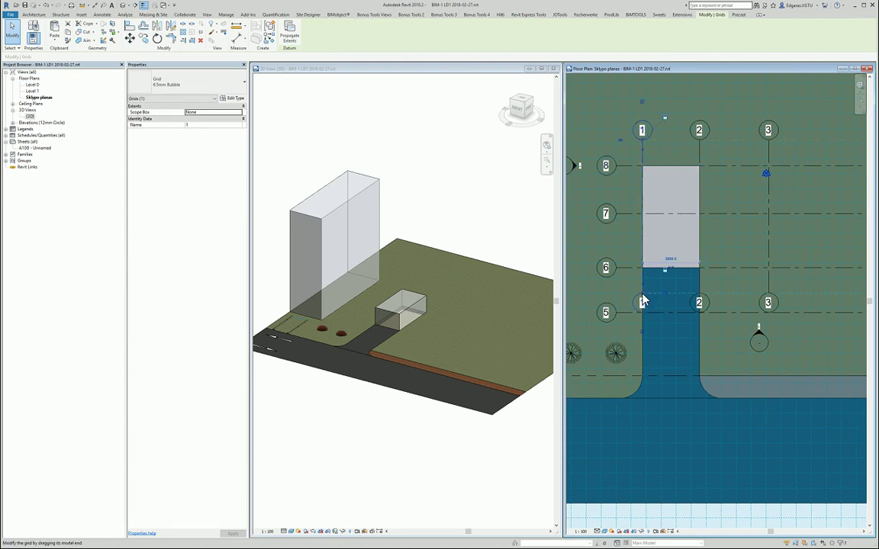
drag(643, 301, 646, 345)
scroll(741, 290, down, 2)
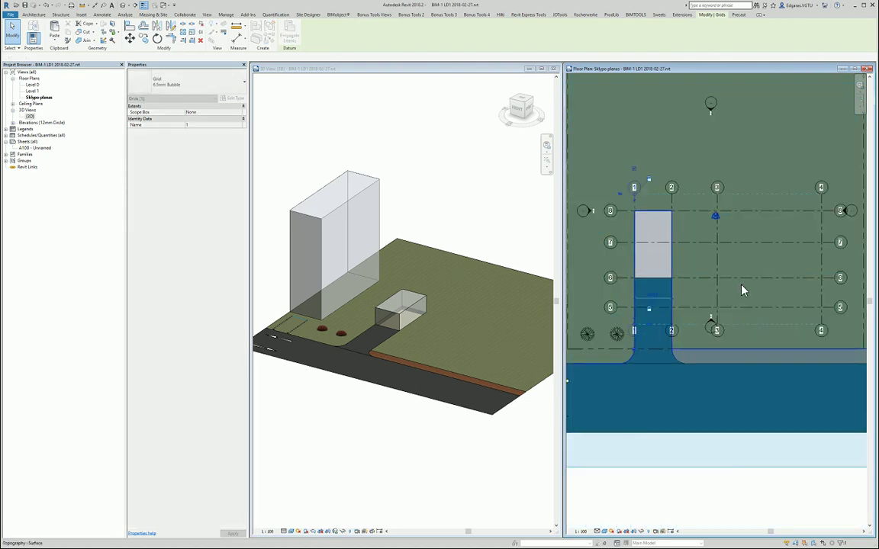
key(Escape)
scroll(718, 290, up, 2)
scroll(791, 257, up, 1)
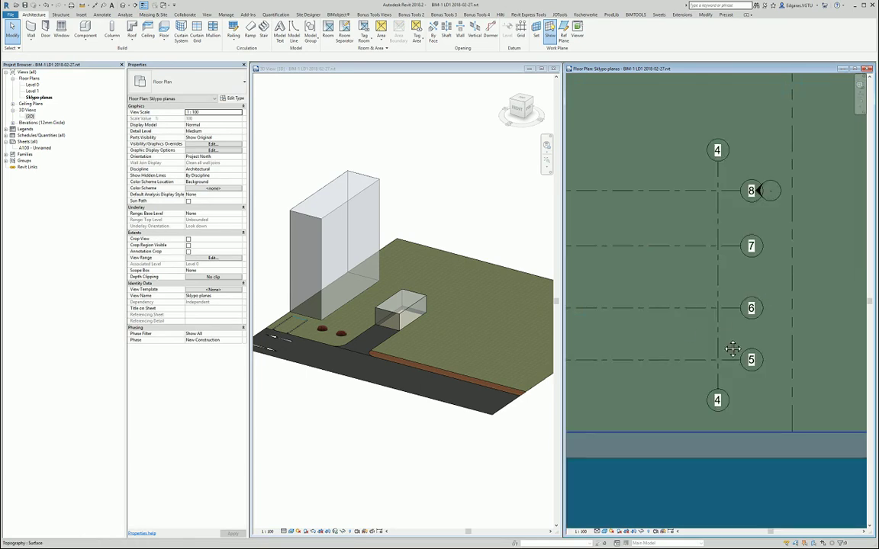
scroll(663, 282, up, 1)
scroll(686, 320, down, 2)
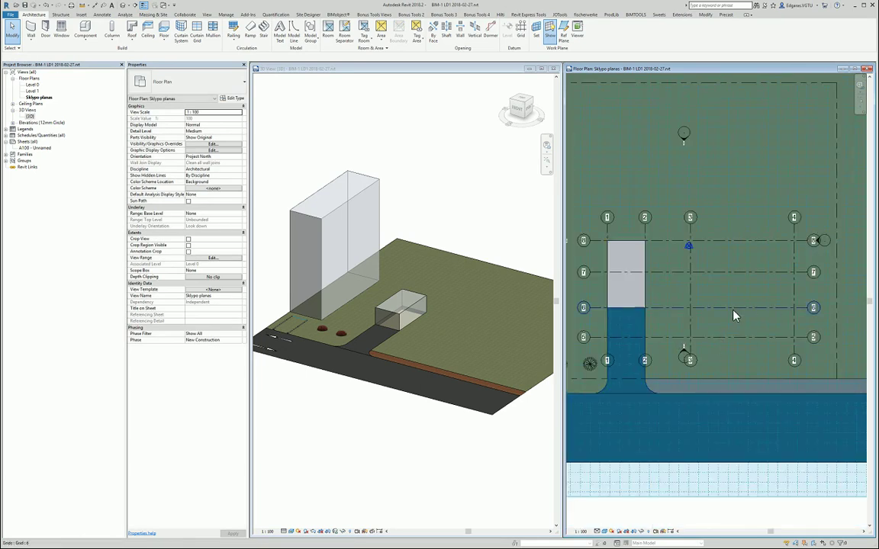
- Shorten the right ends of grids 6 and 8 back toward the building
click(788, 308)
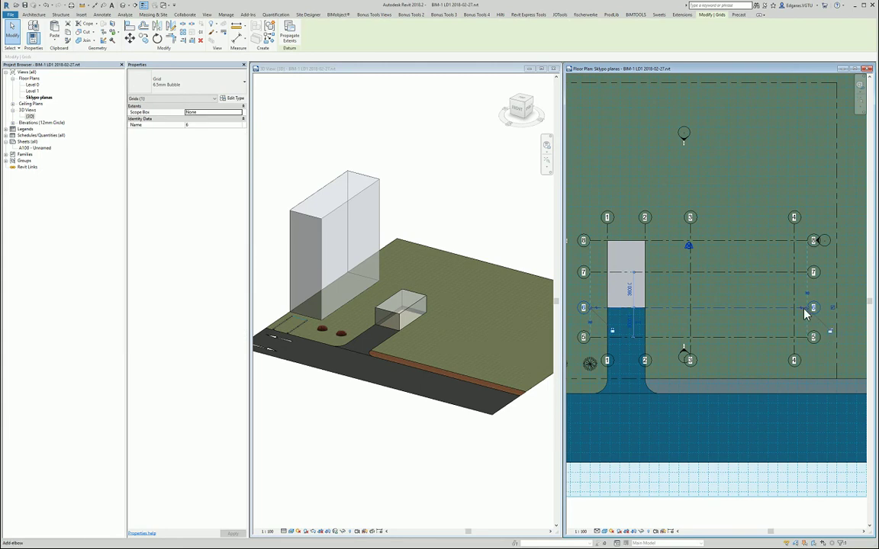
drag(810, 313, 664, 313)
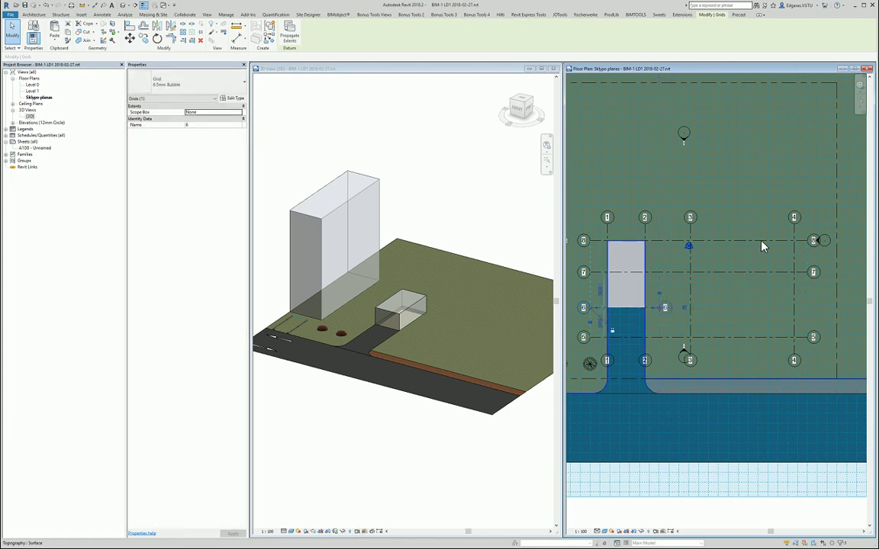
click(746, 240)
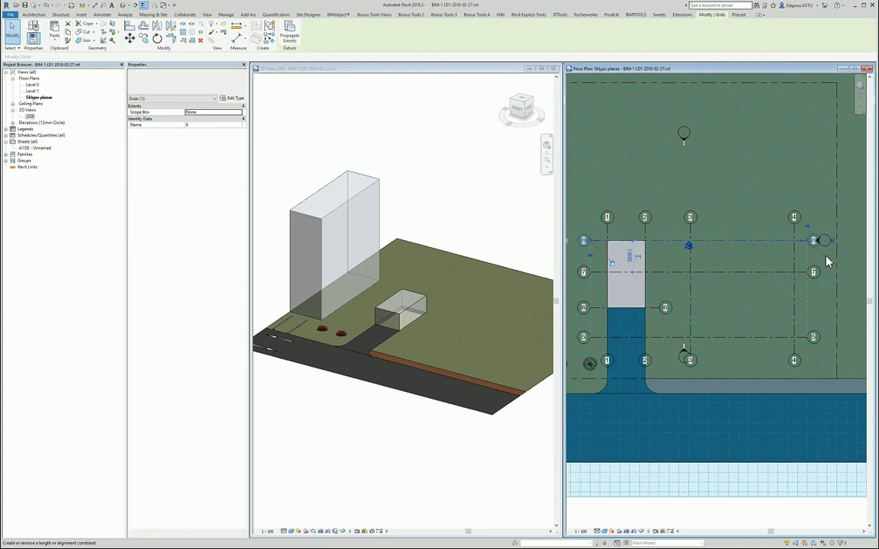
drag(813, 243, 664, 242)
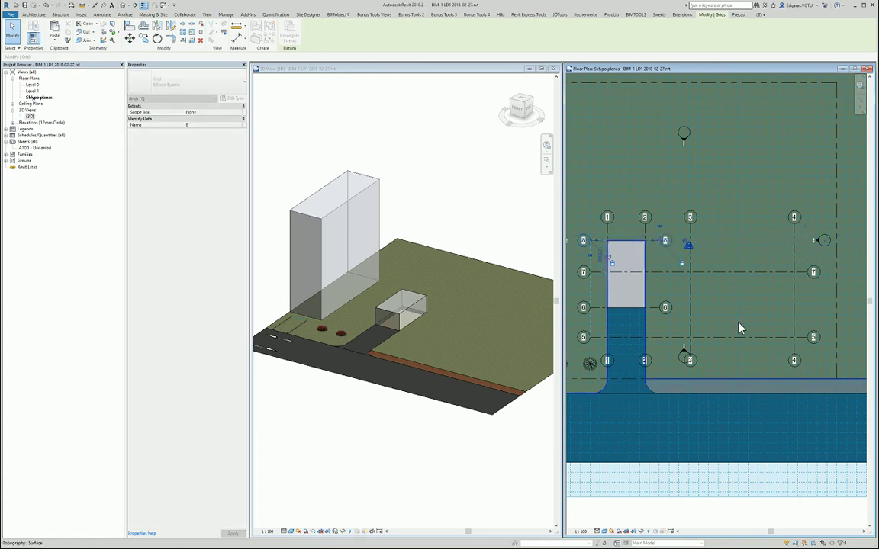
scroll(662, 297, down, 2)
scroll(654, 312, up, 2)
- Pull the left ends of grids 7 and 5 further right and adjust vertical grid 2's end
click(675, 278)
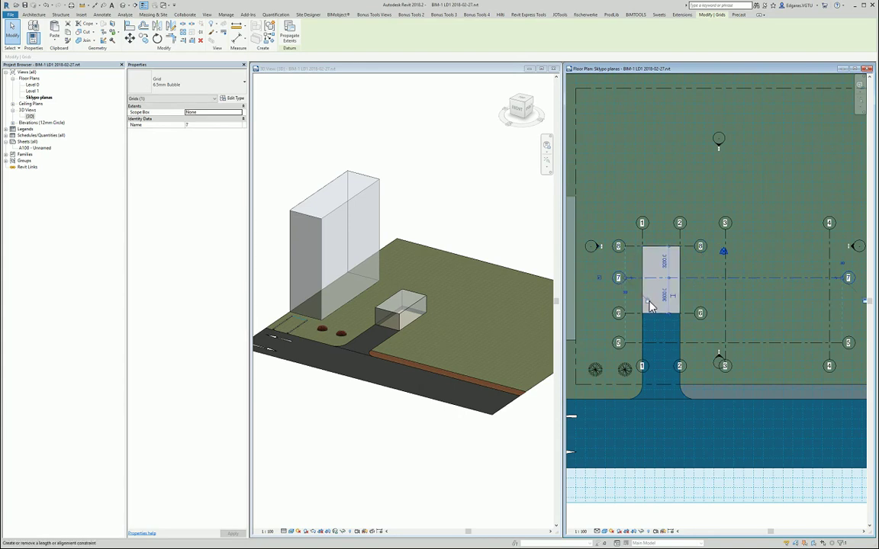
drag(624, 282, 738, 347)
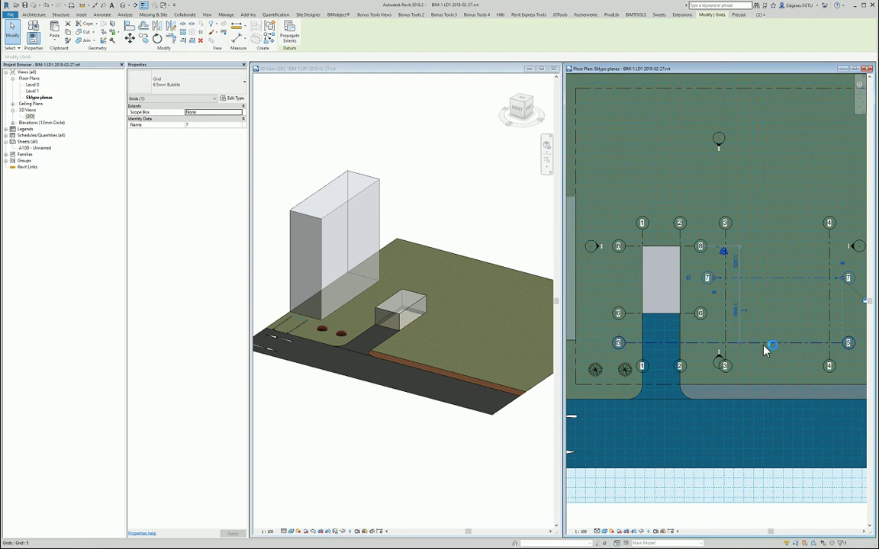
click(626, 344)
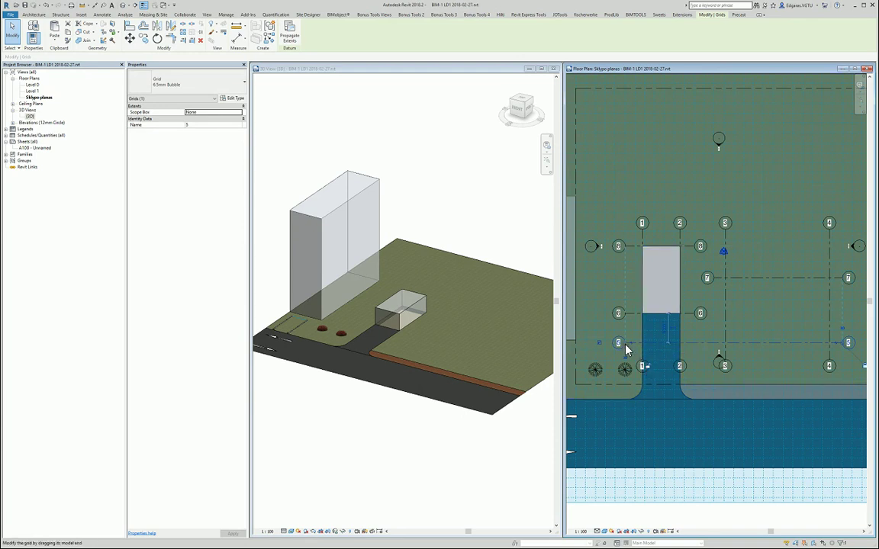
drag(625, 350, 672, 365)
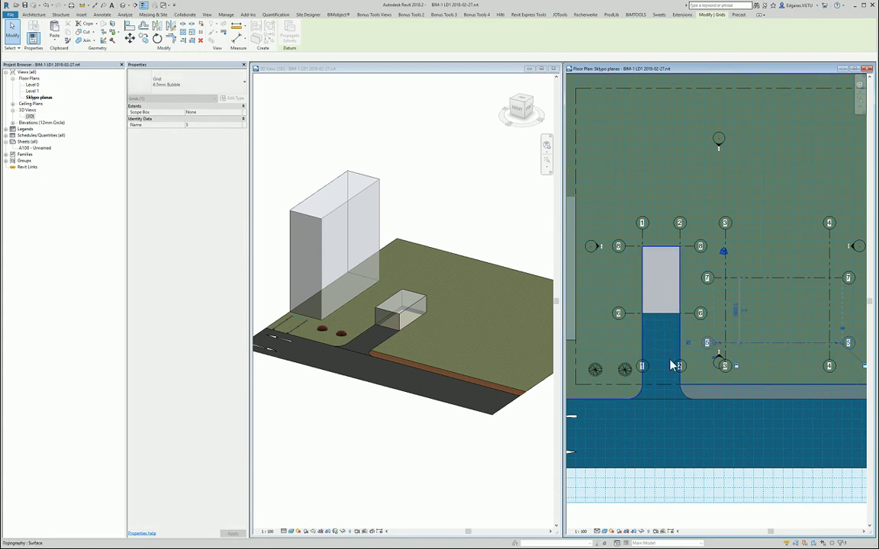
drag(673, 365, 683, 340)
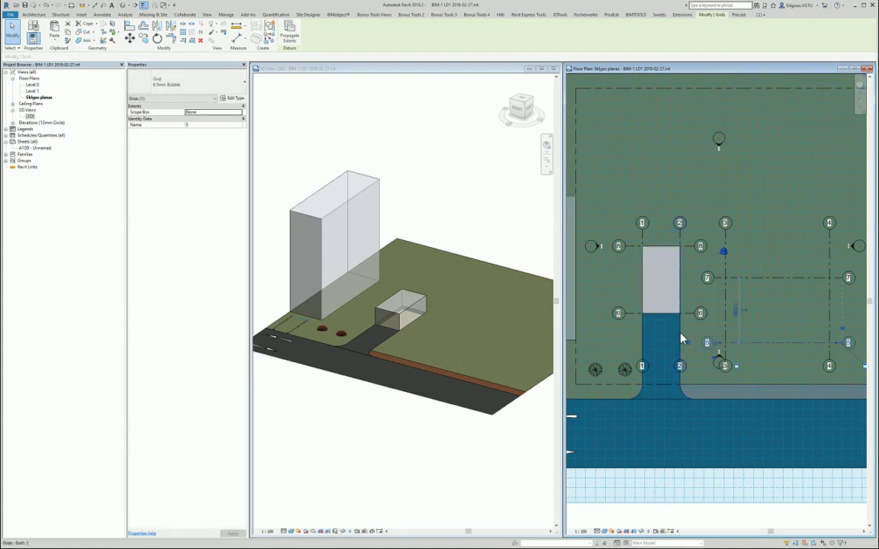
scroll(682, 339, down, 1)
scroll(708, 363, down, 1)
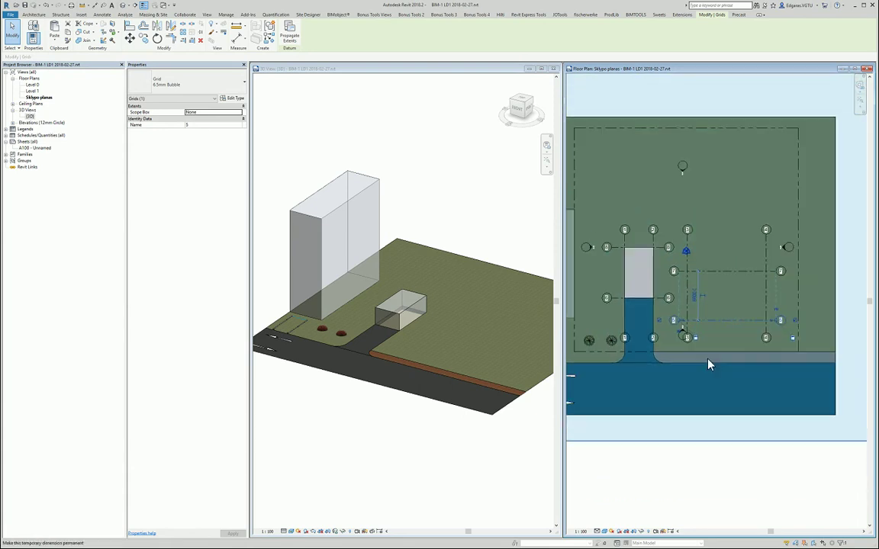
click(717, 442)
scroll(684, 343, up, 2)
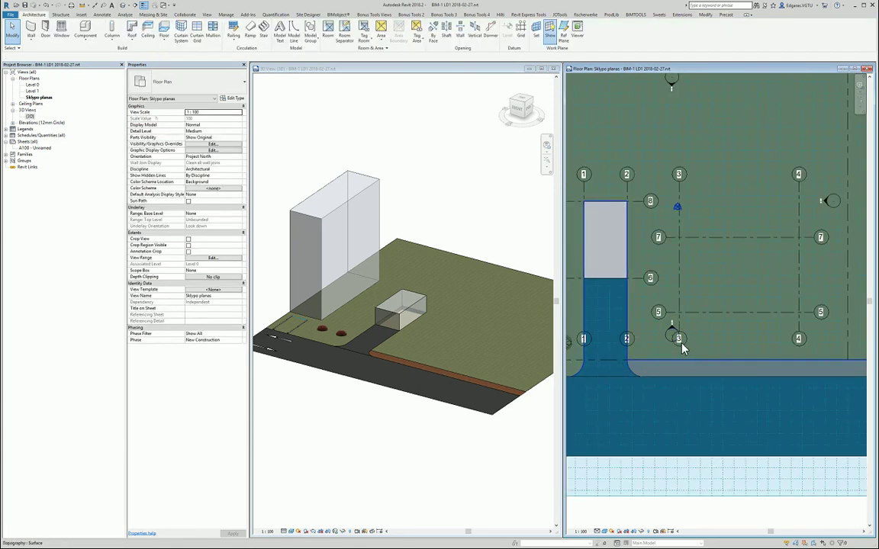
- Attempt to rename grid 3 and dismiss the 'name already in use' warning
double_click(683, 341)
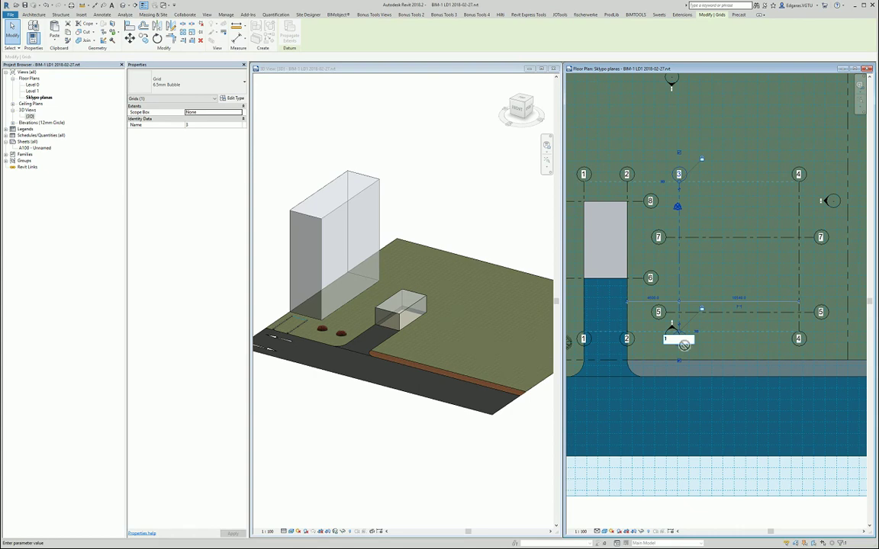
key(Return)
click(853, 536)
scroll(590, 307, down, 2)
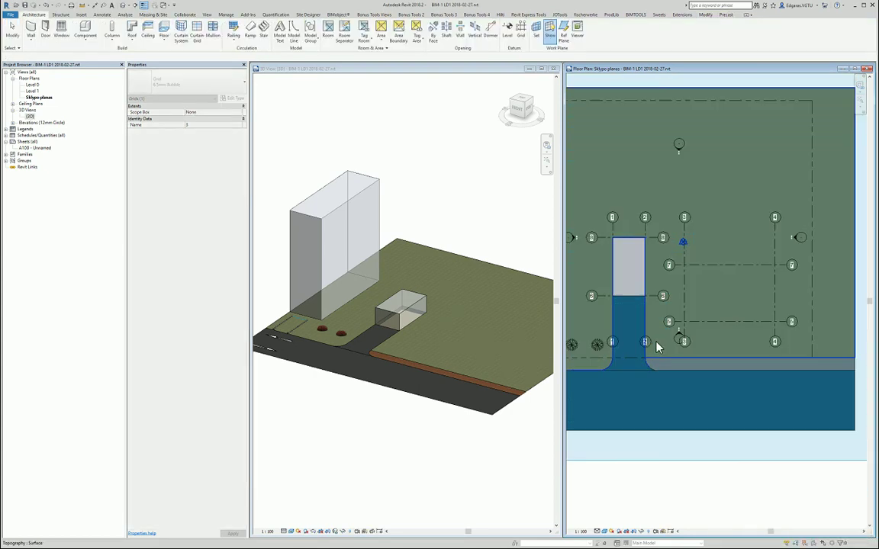
scroll(615, 349, up, 2)
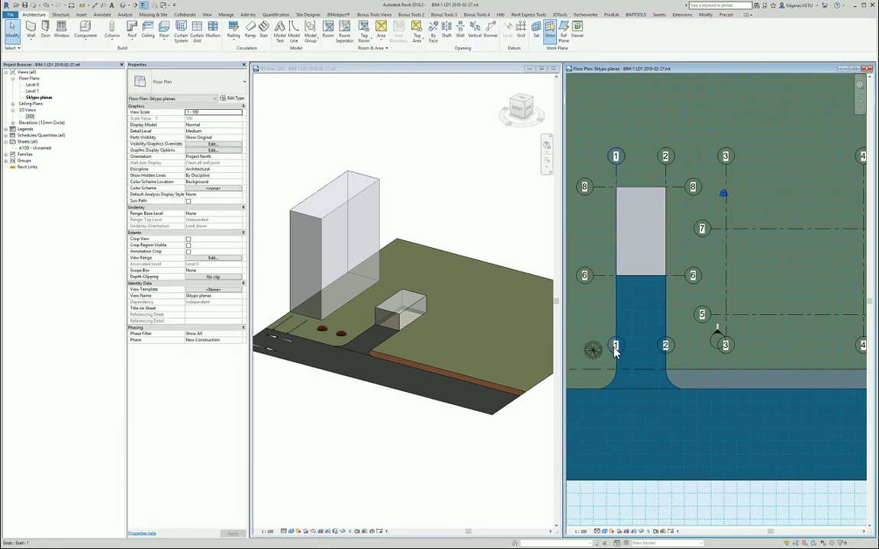
- Rename the first three vertical grids from left to right to 5-, 6- and 1-
double_click(615, 348)
text(5)
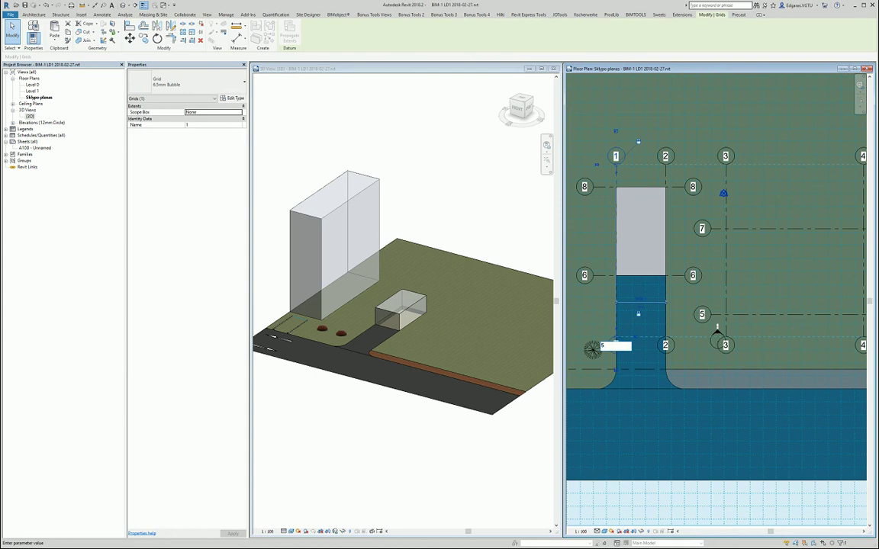
key(Return)
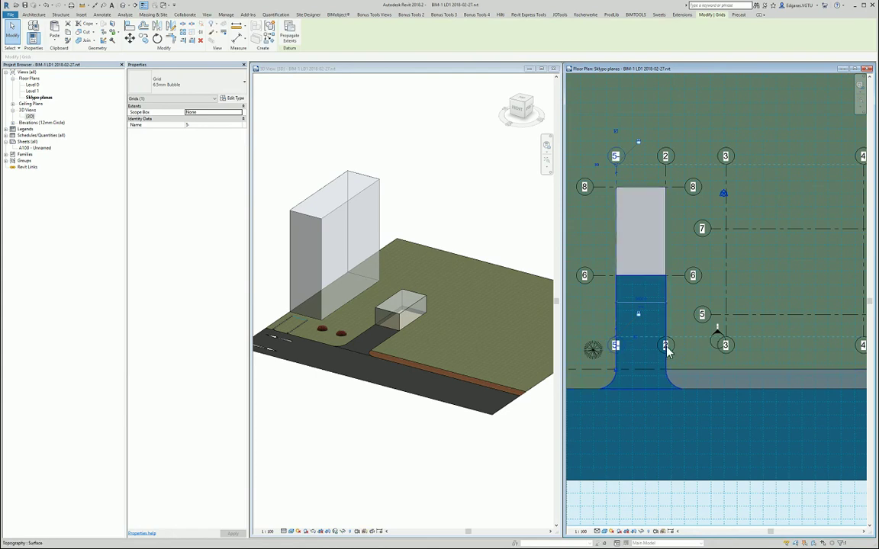
double_click(666, 347)
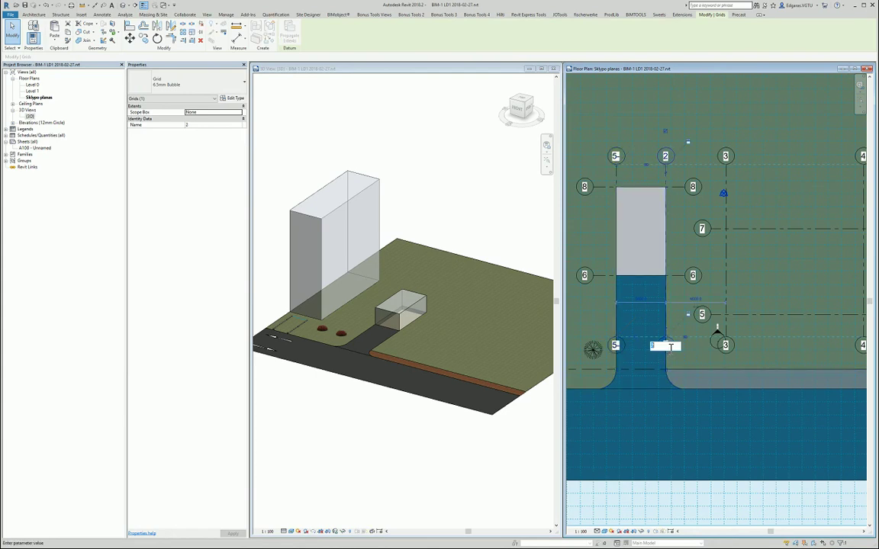
text(6-)
key(Return)
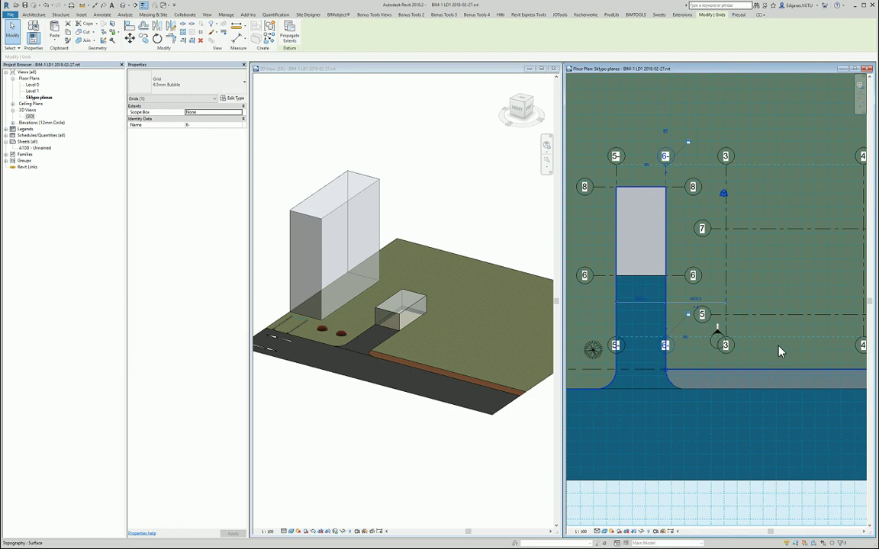
double_click(726, 347)
click(728, 347)
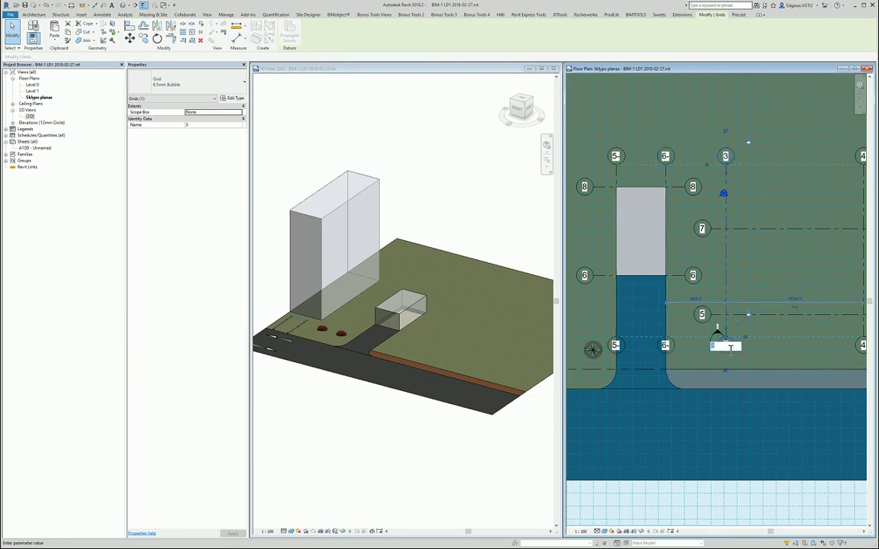
key(Return)
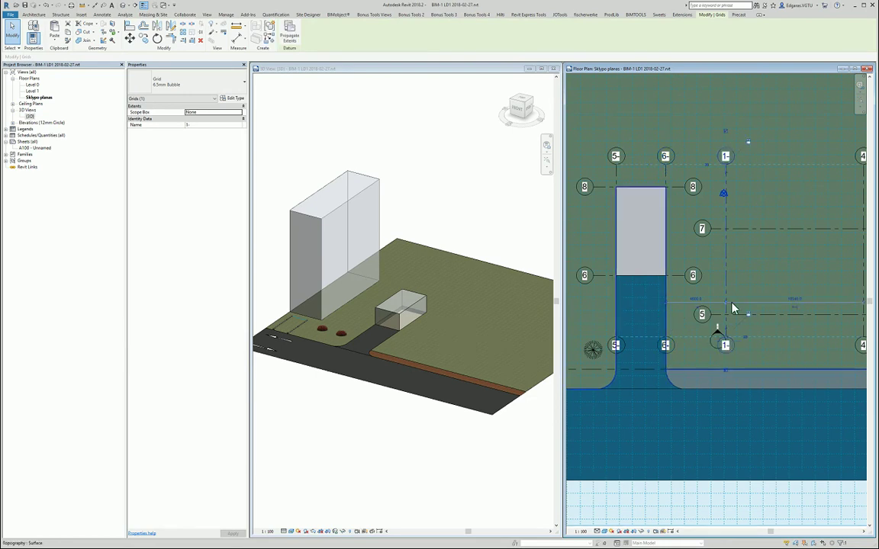
- Isolate the grid category so only the grids show in the floor plan
click(641, 531)
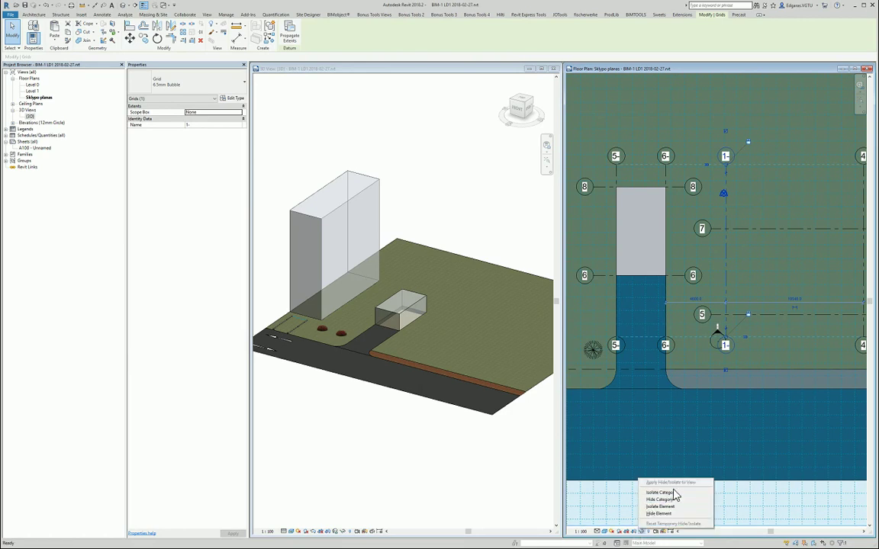
click(671, 493)
click(709, 416)
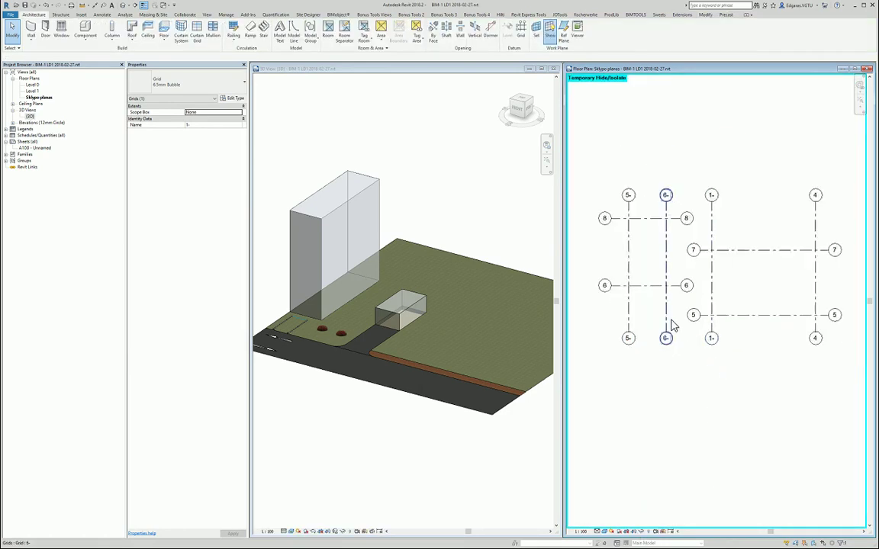
- Keep vertical grid 4's name unchanged and rename horizontal grid 5 to A
click(768, 357)
click(769, 349)
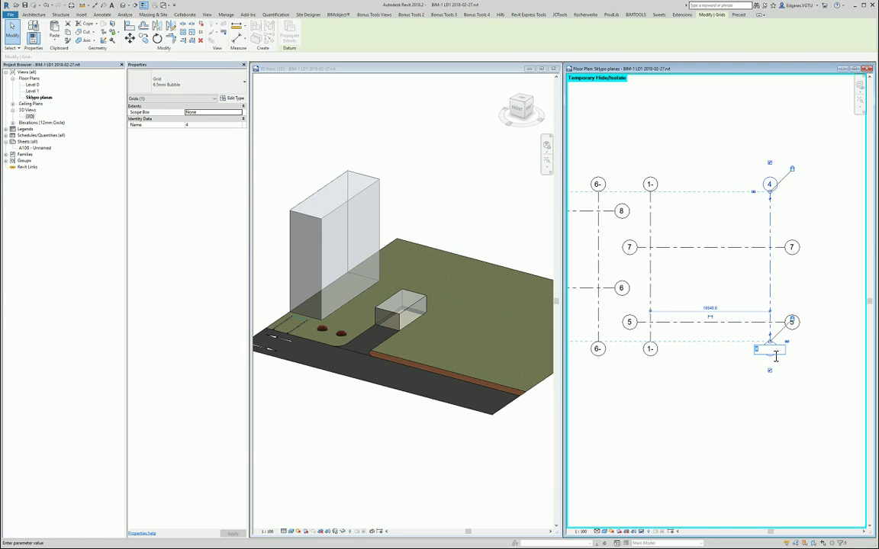
key(Return)
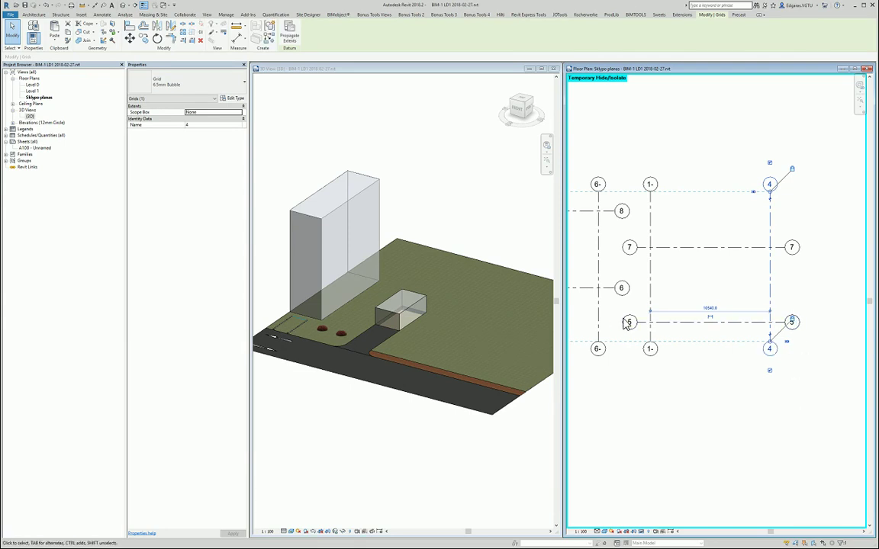
click(630, 322)
click(630, 321)
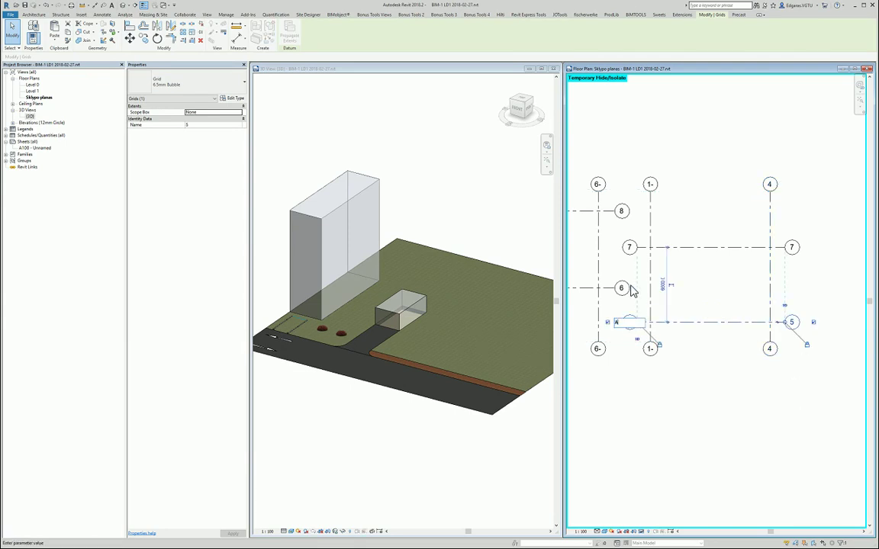
text(A)
key(Return)
- Rename horizontal grid 7 to C
key(Caps_Lock)
click(630, 246)
click(631, 247)
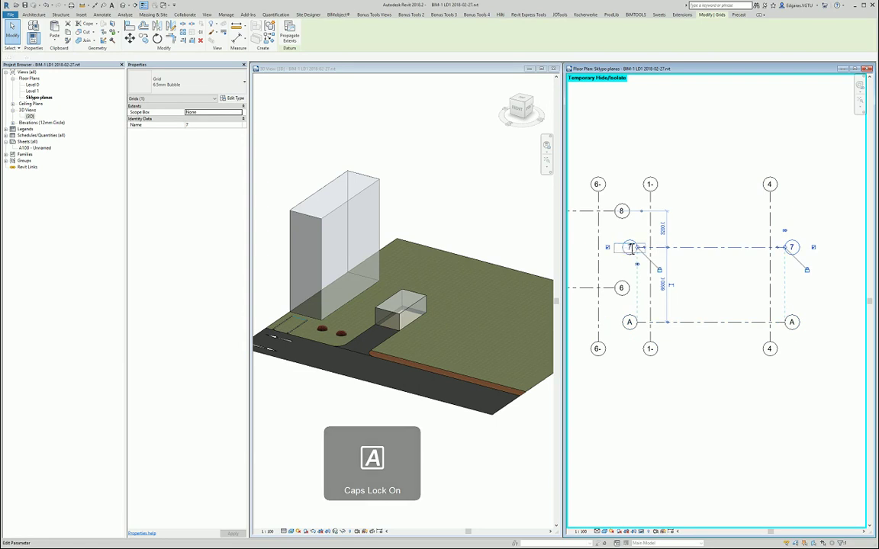
click(630, 247)
text(C)
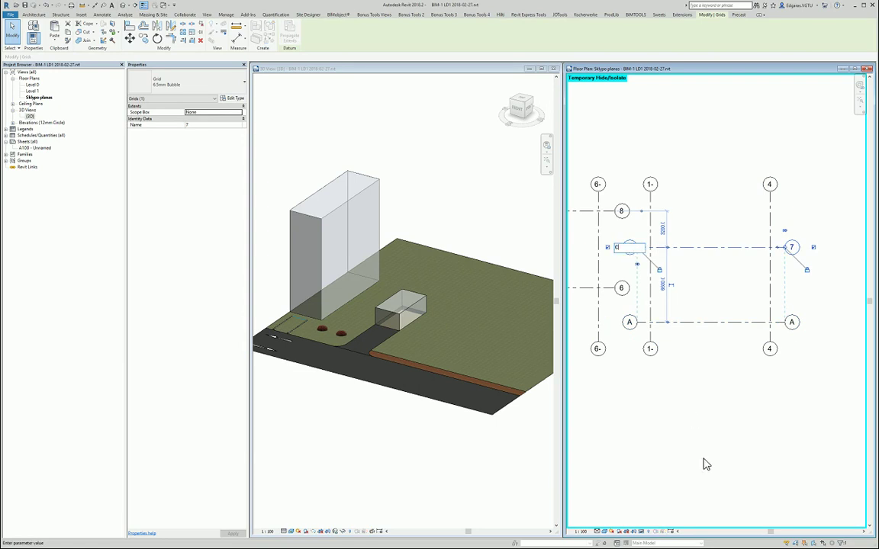
text(6)
key(Return)
- Rename horizontal grids 6 and 8 to A/1 and A/2
middle_drag(752, 421, 660, 306)
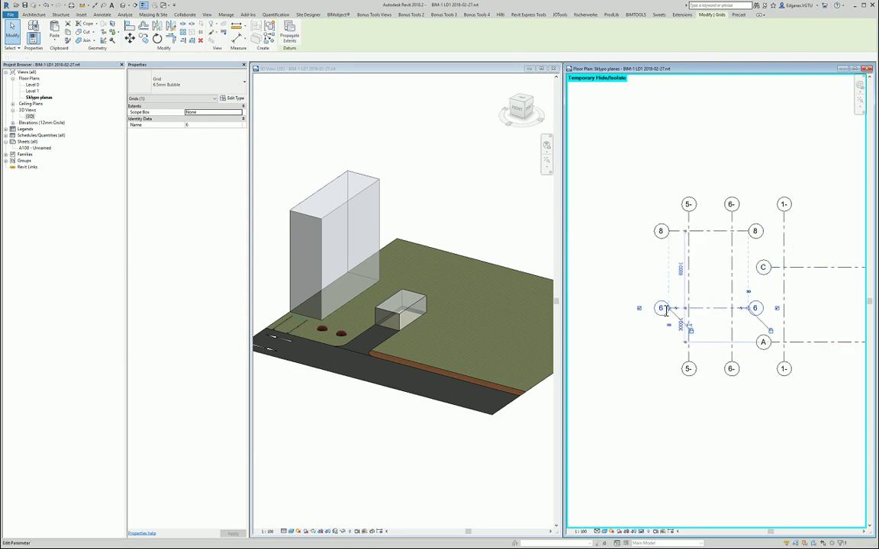
click(664, 309)
text(A/1)
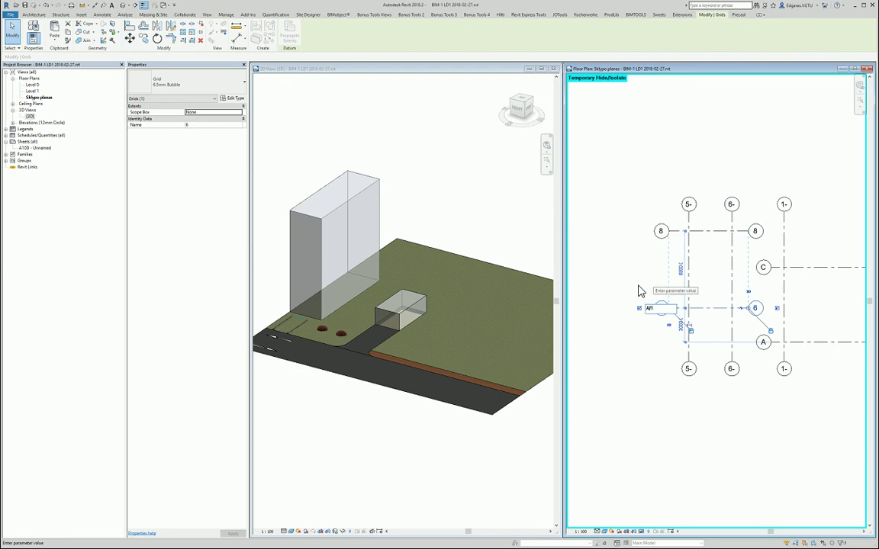
click(661, 231)
click(660, 231)
text(A/)
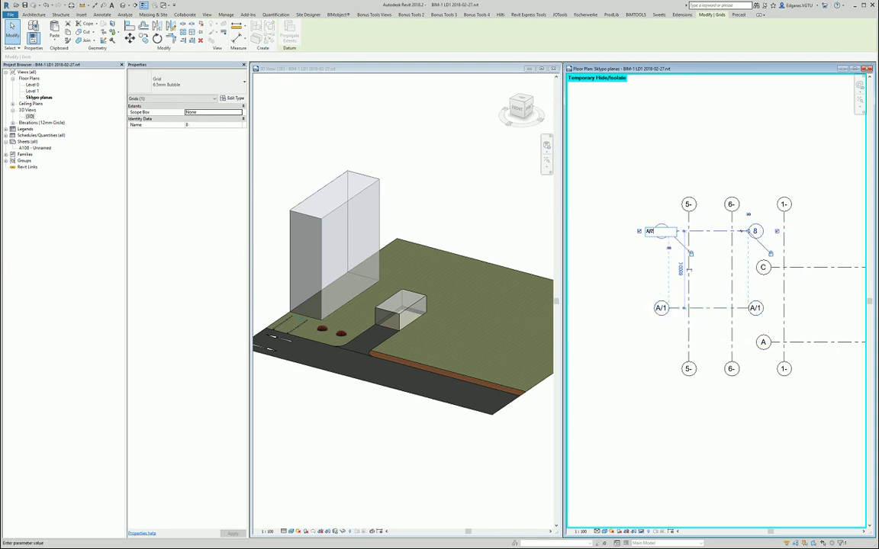
text(2)
key(Return)
- Remove the dashes so vertical grids 1-, 6- and 5- read 1, 6 and 5, then deselect
middle_drag(814, 404, 712, 412)
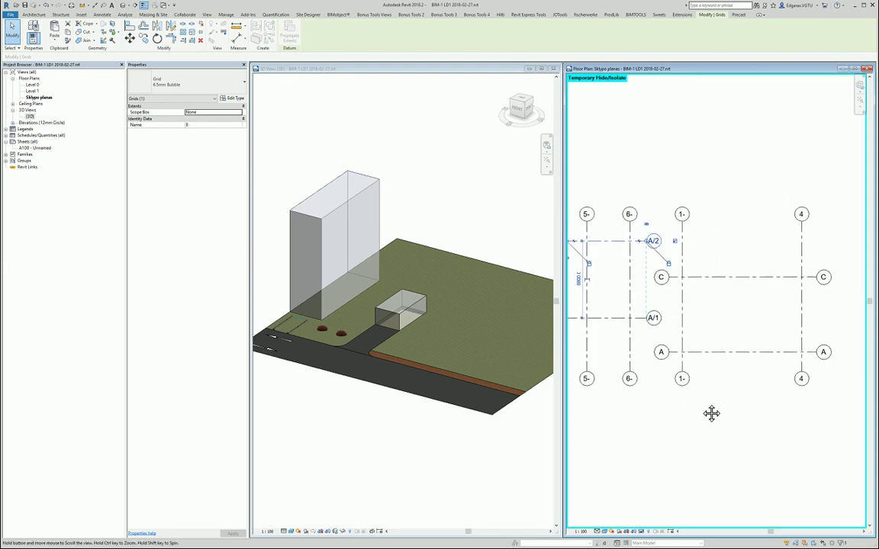
middle_drag(748, 242, 783, 236)
click(717, 206)
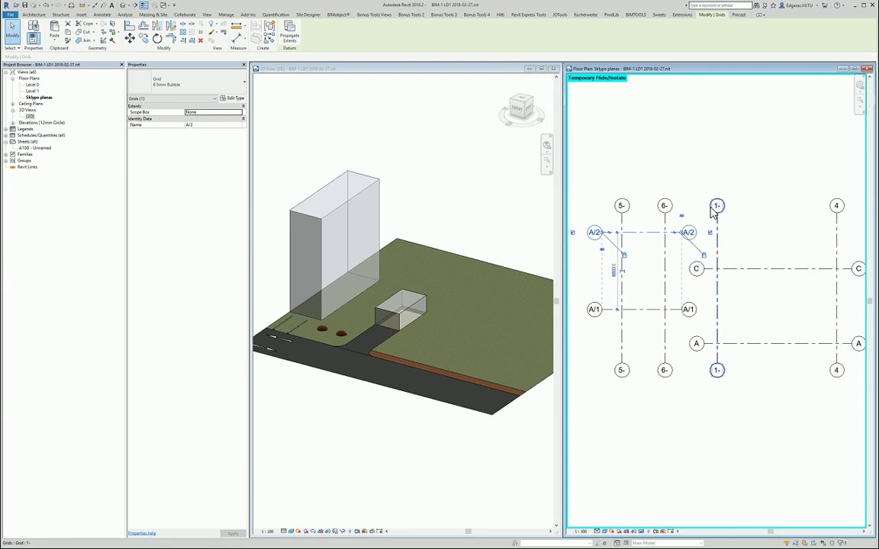
click(717, 206)
key(Return)
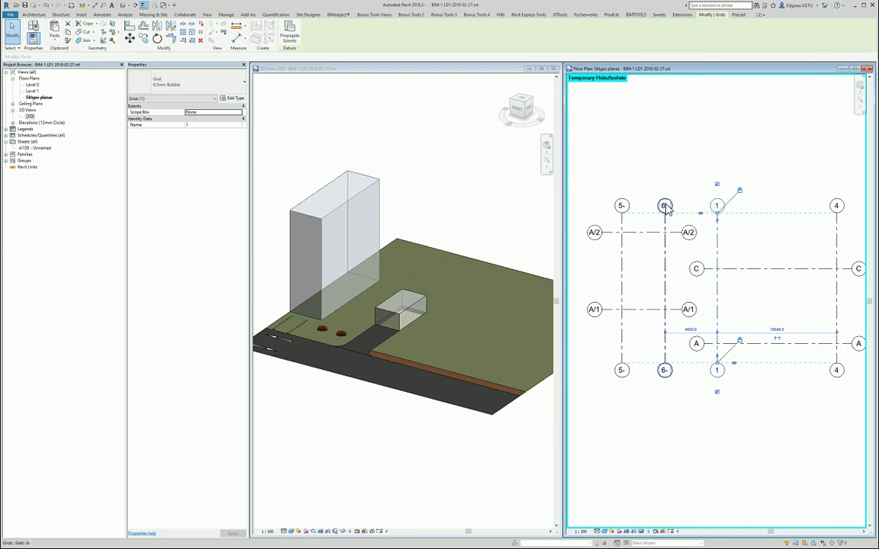
click(665, 206)
key(Return)
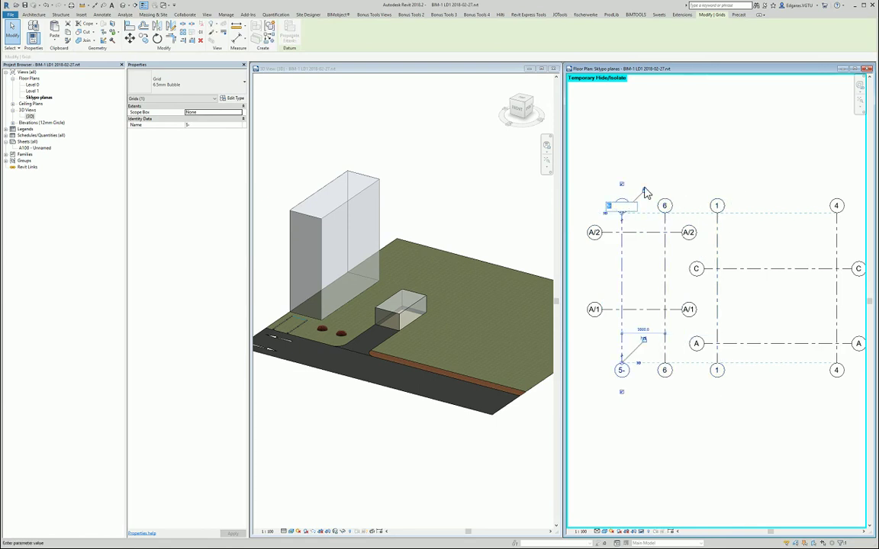
key(Escape)
click(683, 416)
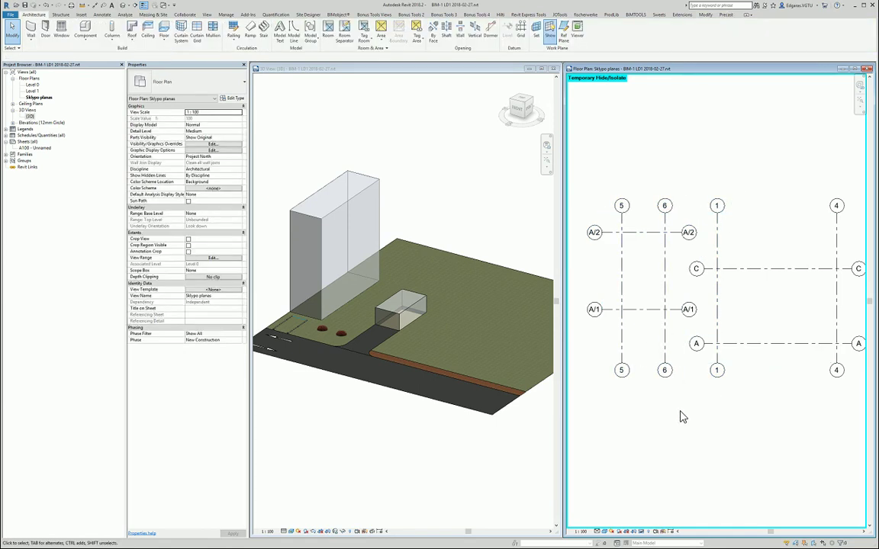
- Reset Temporary Hide/Isolate to show the full site and building again, then save the project
scroll(730, 320, down, 2)
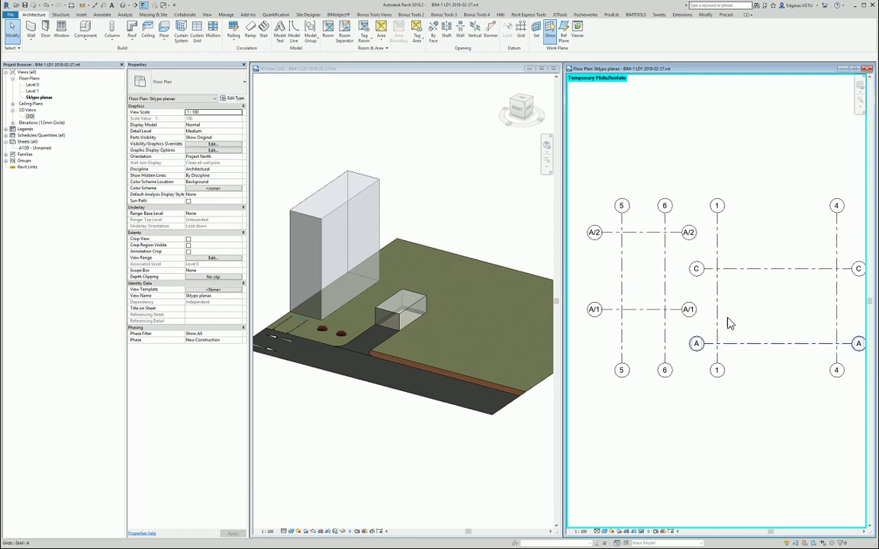
click(631, 532)
click(660, 524)
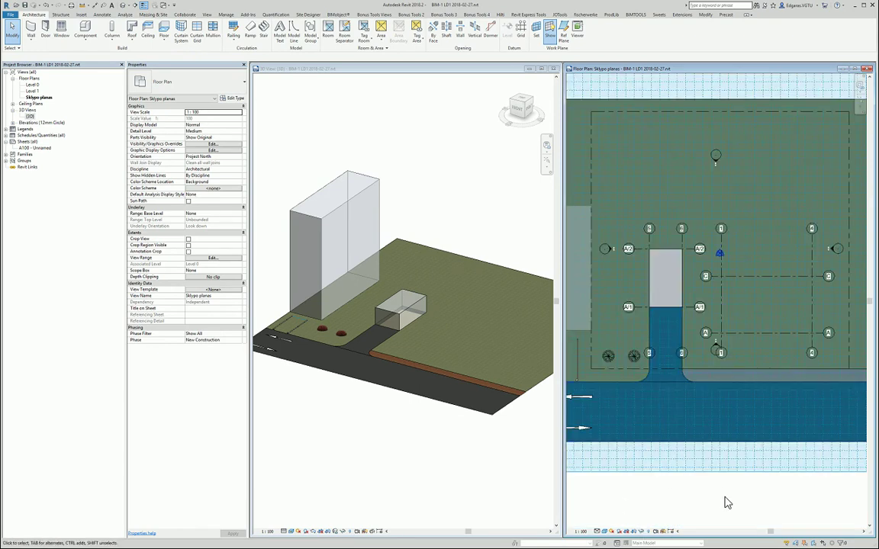
scroll(721, 343, down, 2)
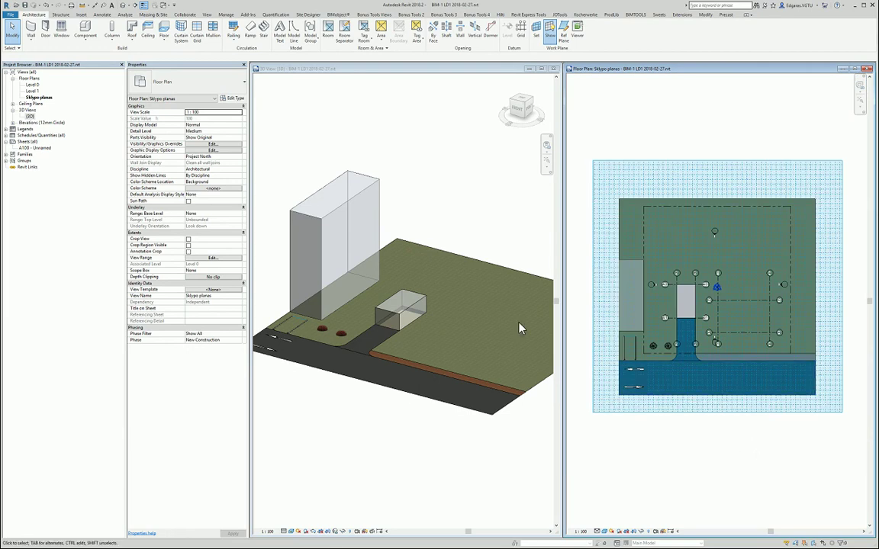
click(25, 8)
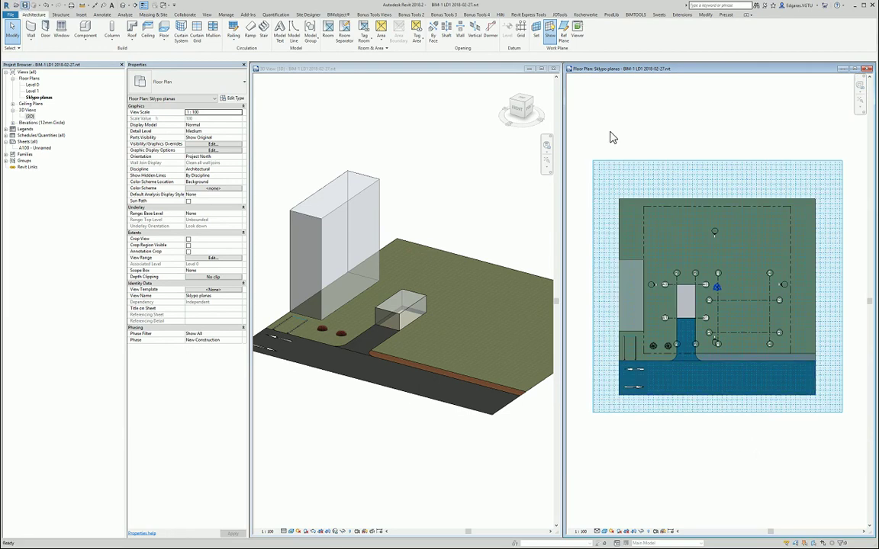